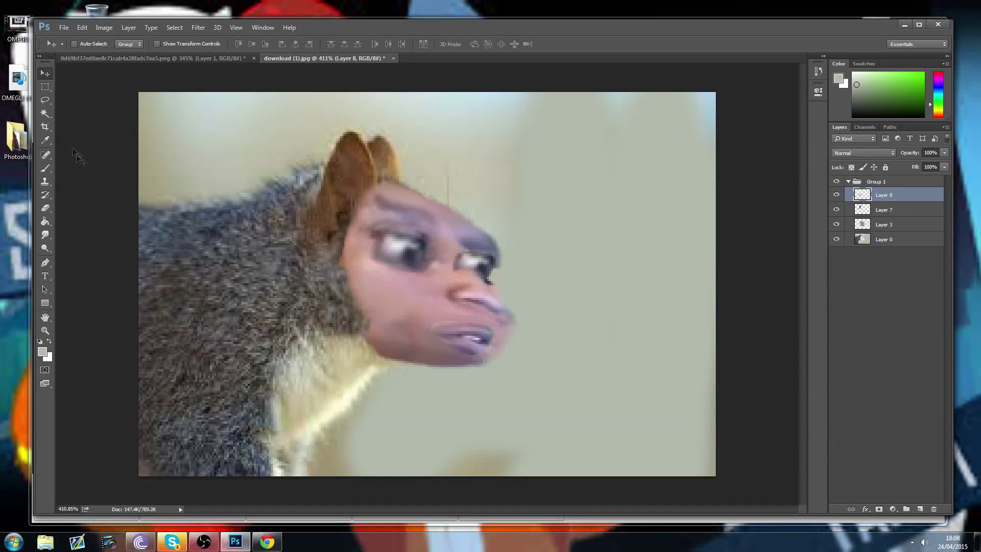
Step: Erase the face layer's lower-left cheek edge so it blends into the squirrel's fur
{"action": "left_click", "coordinate": [45, 208]}
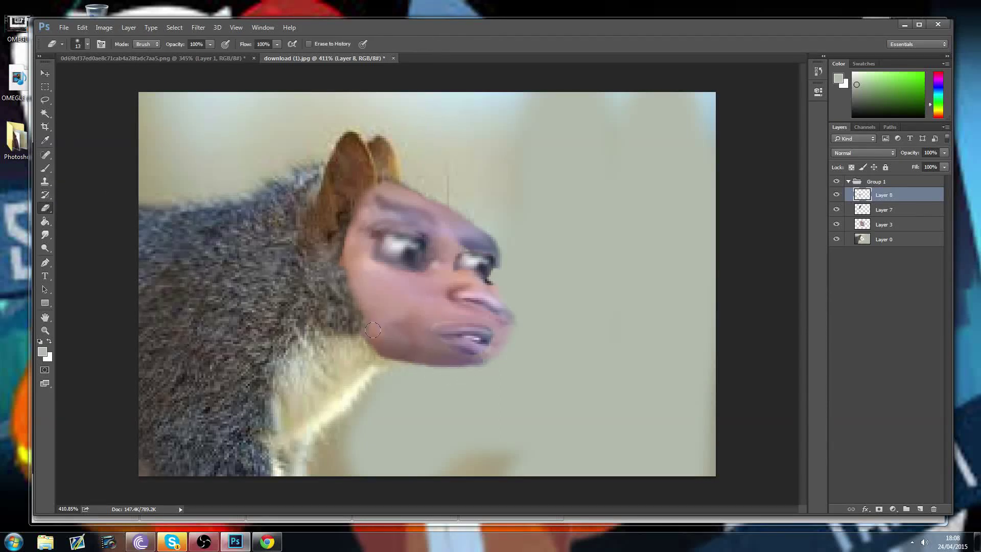
{"action": "left_click_drag", "start_coordinate": [376, 313], "coordinate": [369, 320]}
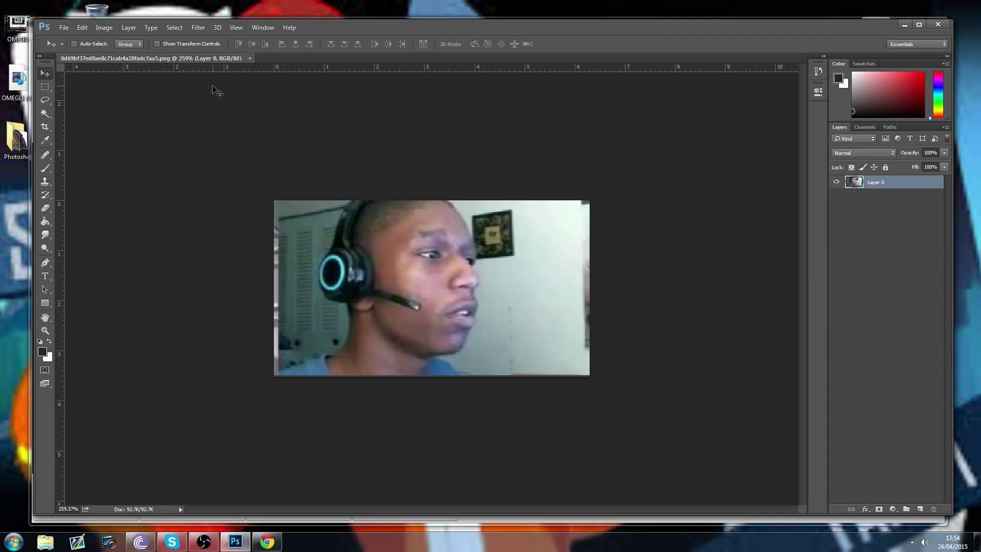
Step: Try the Healing Brush on the cheek microphone and dismiss the missing source point warning
{"action": "left_click", "coordinate": [46, 100]}
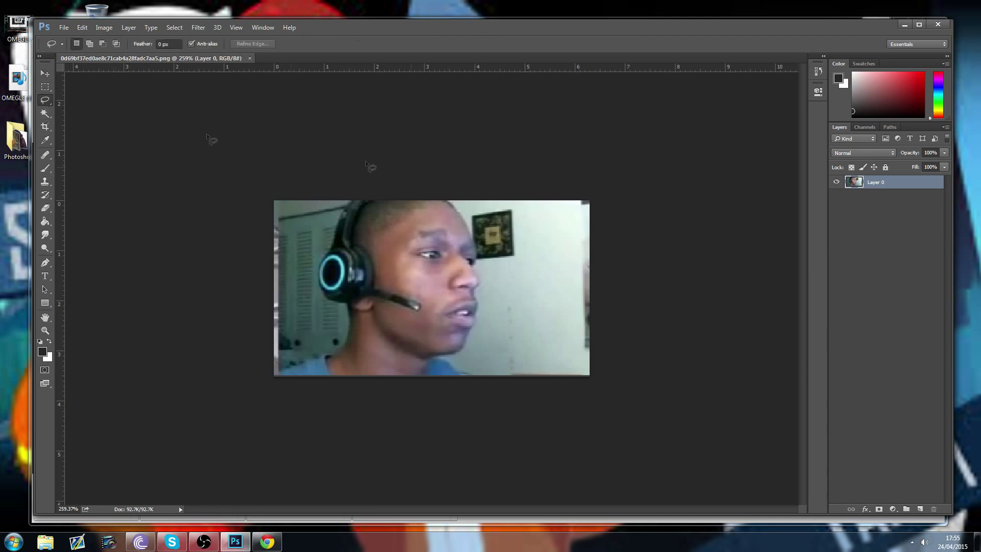
{"action": "scroll", "coordinate": [480, 300], "scroll_direction": "up", "scroll_amount": 2}
{"action": "scroll", "coordinate": [480, 299], "scroll_direction": "up", "scroll_amount": 1}
{"action": "scroll", "coordinate": [480, 297], "scroll_direction": "down", "scroll_amount": 2}
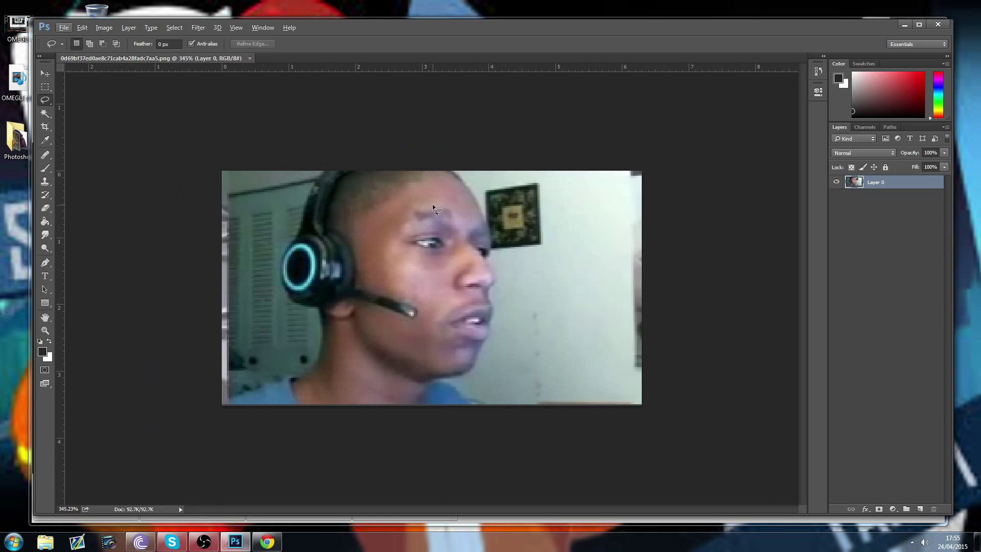
{"action": "left_click", "coordinate": [49, 158]}
{"action": "left_click", "coordinate": [411, 311]}
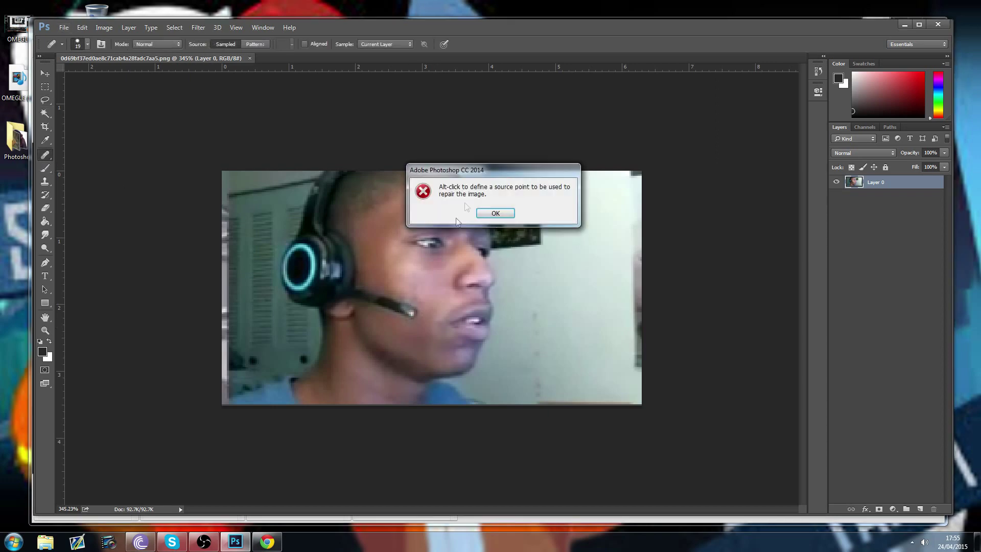
{"action": "left_click", "coordinate": [495, 214]}
Step: Use the Spot Healing Brush to paint out the microphone and leftover dark marks on the cheek
{"action": "right_click", "coordinate": [49, 162]}
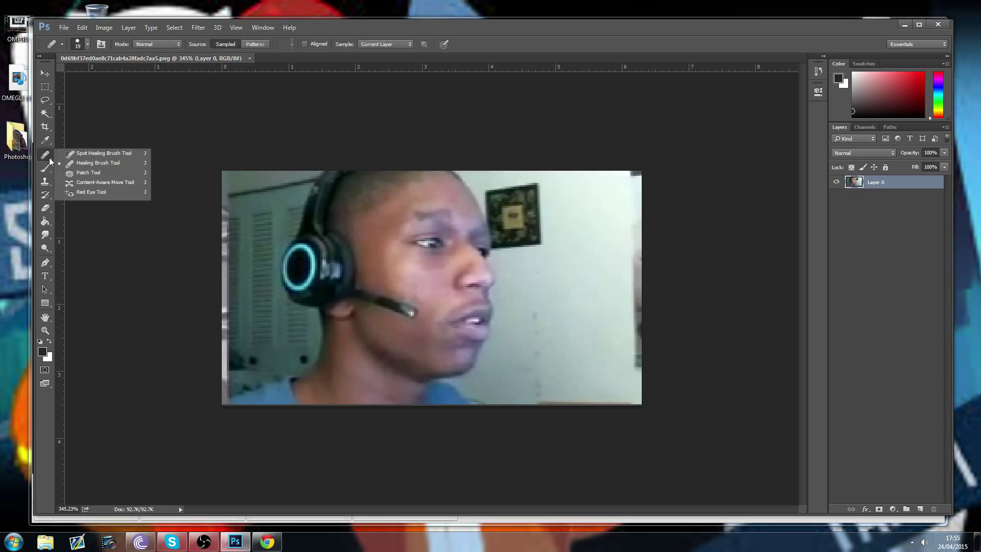
{"action": "left_click", "coordinate": [72, 155]}
{"action": "left_click_drag", "start_coordinate": [396, 301], "coordinate": [371, 291]}
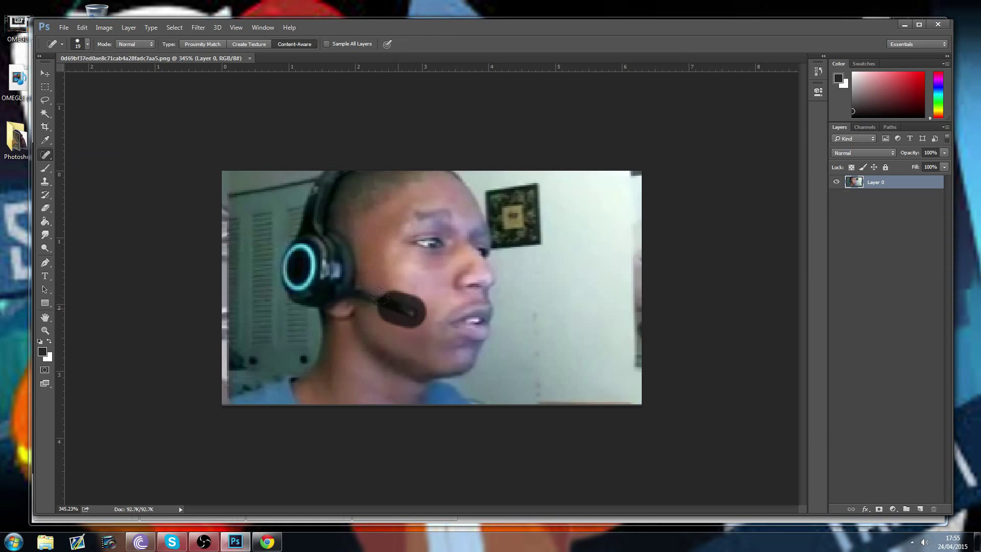
{"action": "mouse_move", "coordinate": [411, 316]}
{"action": "left_mouse_down"}
{"action": "mouse_move", "coordinate": [406, 278]}
{"action": "mouse_move", "coordinate": [391, 279]}
{"action": "mouse_move", "coordinate": [407, 327]}
{"action": "left_mouse_up"}
{"action": "mouse_move", "coordinate": [396, 291]}
{"action": "left_mouse_down"}
{"action": "mouse_move", "coordinate": [364, 282]}
{"action": "mouse_move", "coordinate": [386, 317]}
{"action": "left_mouse_up"}
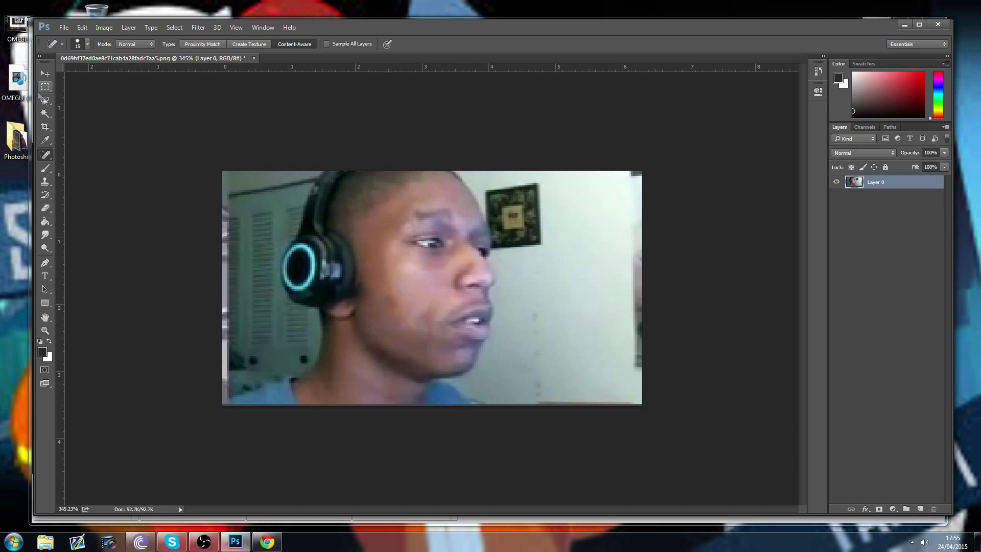
Step: Paste the man's face onto the squirrel, enlarge it over the head, and apply the transform
{"action": "key", "text": "v"}
{"action": "key", "text": "ctrl+v"}
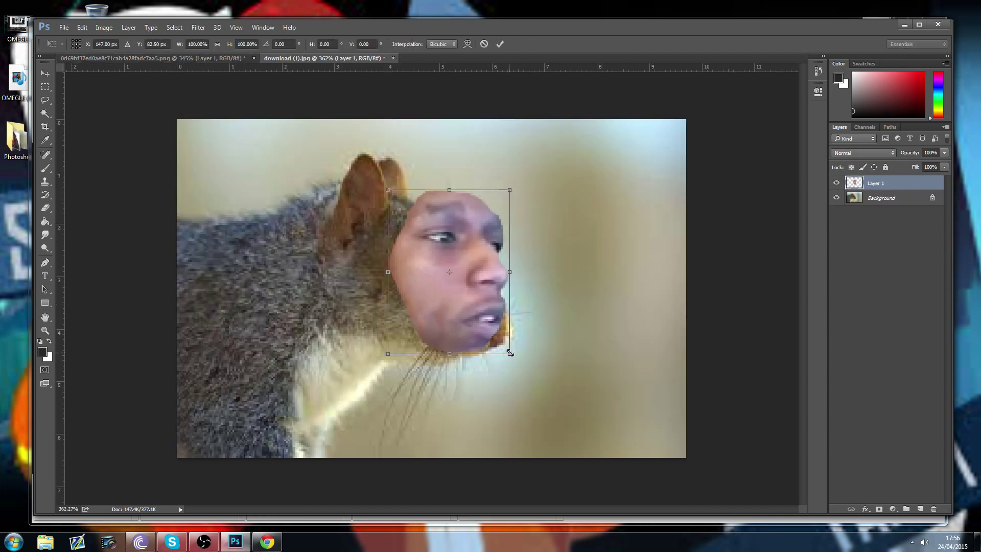
{"action": "mouse_move", "coordinate": [510, 352]}
{"action": "left_mouse_down"}
{"action": "mouse_move", "coordinate": [581, 368]}
{"action": "mouse_move", "coordinate": [610, 408]}
{"action": "mouse_move", "coordinate": [532, 367]}
{"action": "left_mouse_up"}
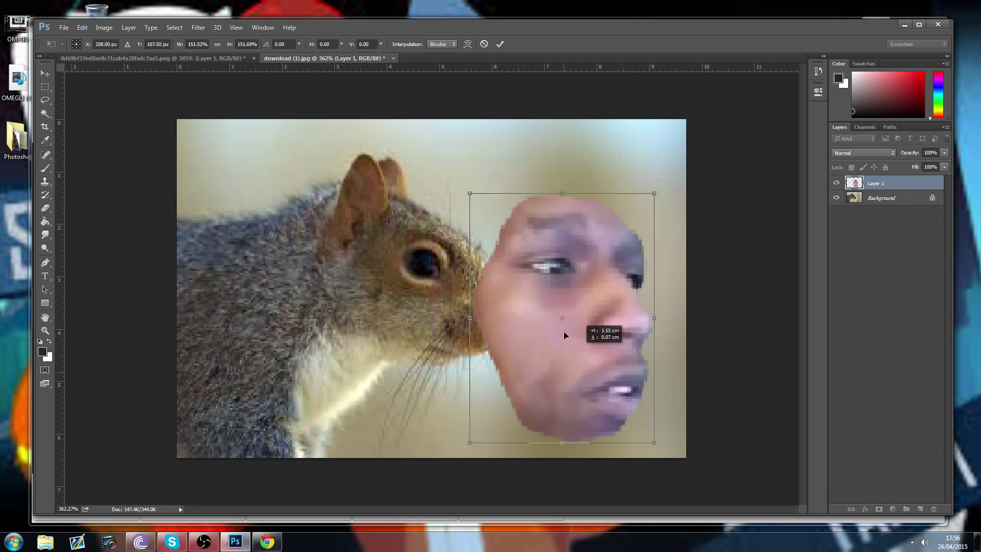
{"action": "left_click_drag", "start_coordinate": [532, 367], "coordinate": [536, 324]}
{"action": "left_click_drag", "start_coordinate": [530, 283], "coordinate": [536, 295]}
{"action": "left_click", "coordinate": [46, 73]}
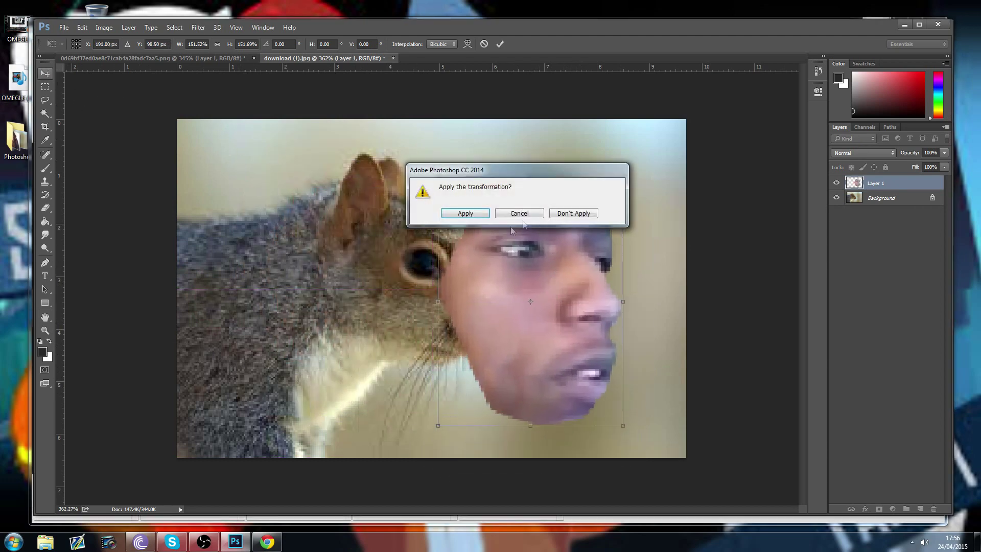
{"action": "left_click", "coordinate": [467, 212]}
Step: Shift the face right, fit the small eye patch onto it, and move the squirrel layer into Group 1
{"action": "mouse_move", "coordinate": [532, 263]}
{"action": "left_mouse_down"}
{"action": "mouse_move", "coordinate": [583, 271]}
{"action": "mouse_move", "coordinate": [571, 280]}
{"action": "left_mouse_up"}
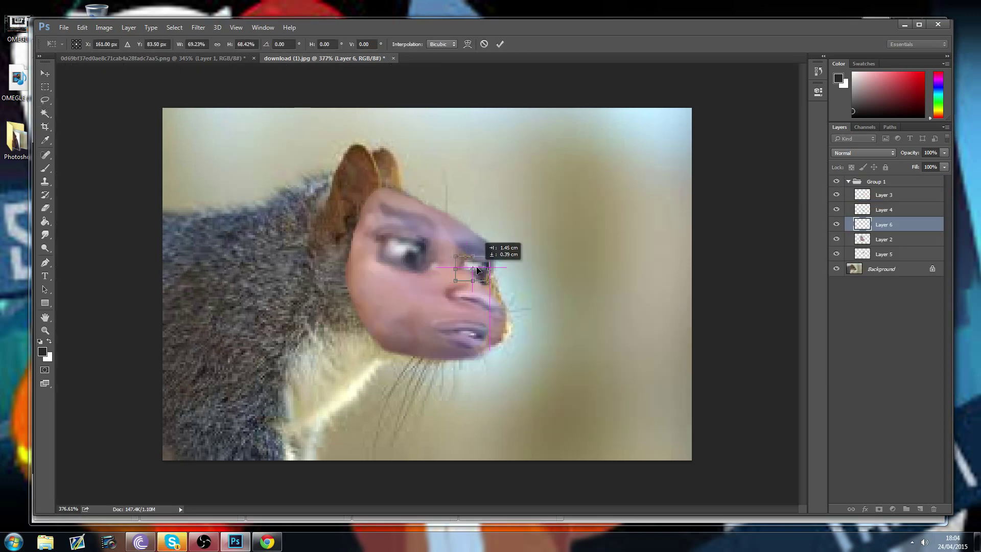
{"action": "left_click_drag", "start_coordinate": [479, 271], "coordinate": [451, 251]}
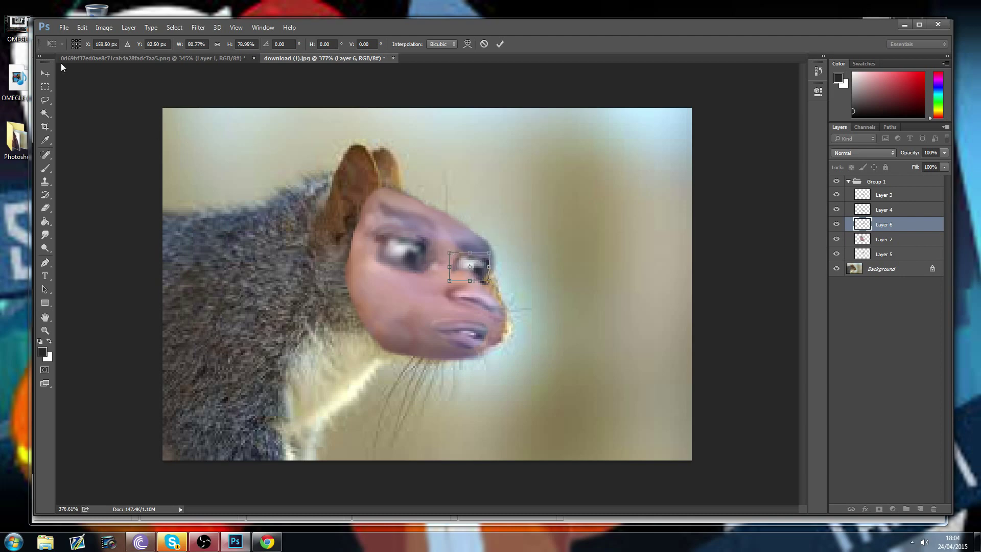
{"action": "left_click", "coordinate": [46, 74]}
{"action": "left_click", "coordinate": [466, 217]}
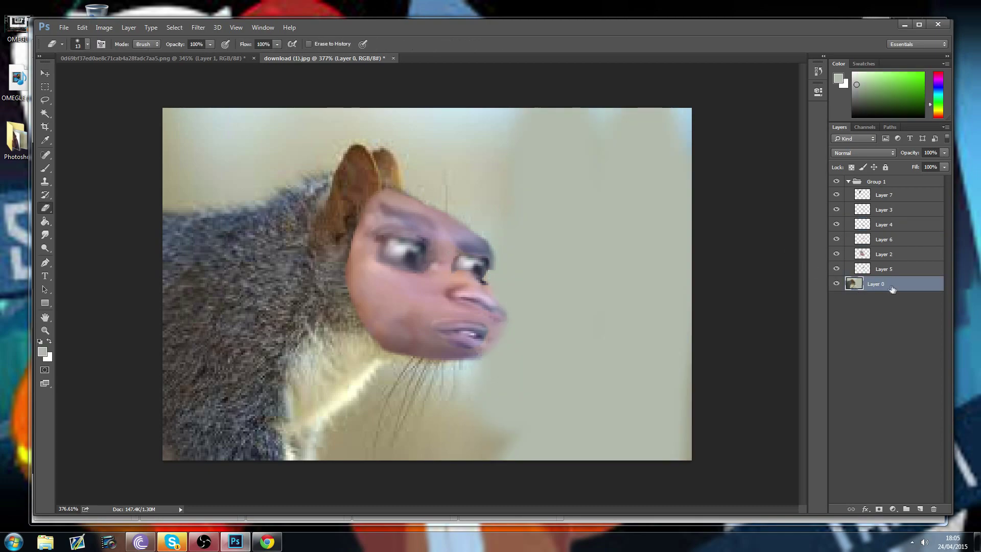
{"action": "left_click_drag", "start_coordinate": [892, 285], "coordinate": [888, 182]}
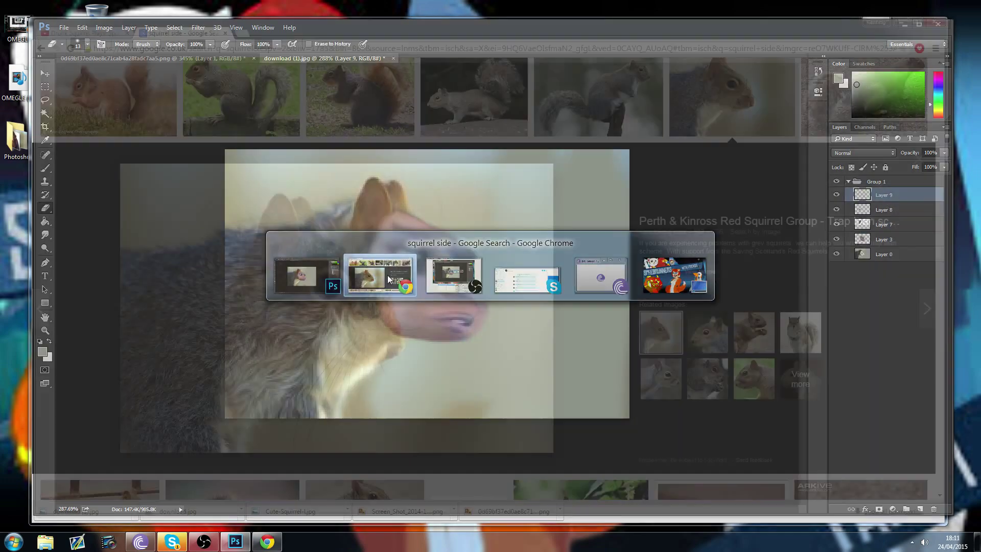
Step: Run a browser image search for 'acron' to find an acorn, then return to the composite
{"action": "left_click", "coordinate": [389, 278]}
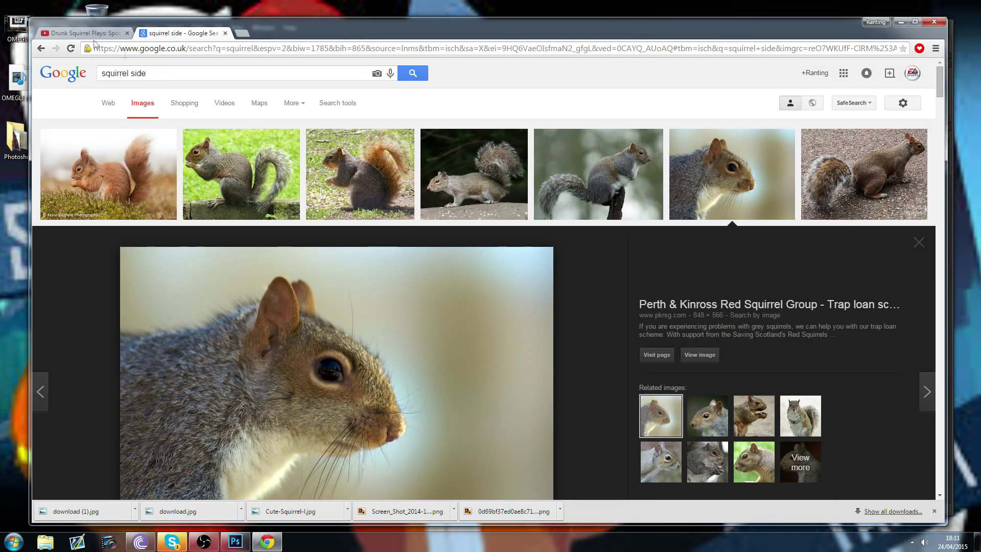
{"action": "type", "text": "acron"}
{"action": "key", "text": "Return"}
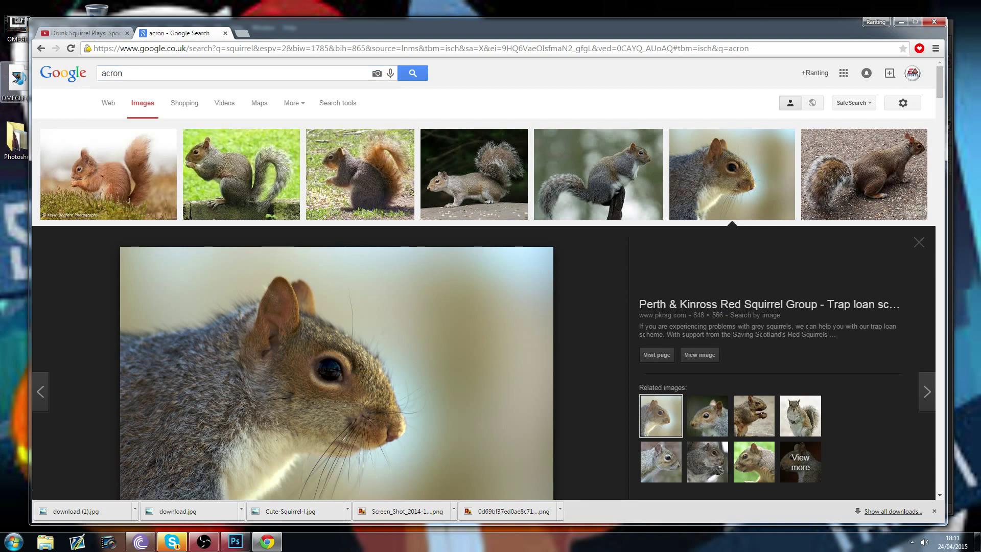
{"action": "key", "text": "alt+Tab"}
{"action": "left_click", "coordinate": [45, 74]}
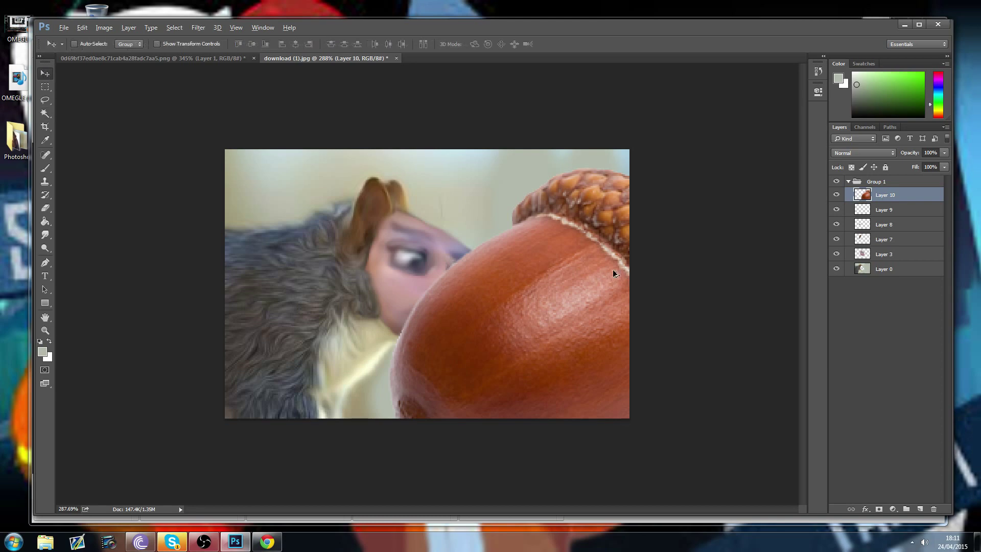
{"action": "scroll", "coordinate": [427, 283], "scroll_direction": "down", "scroll_amount": 2}
{"action": "key", "text": "alt"}
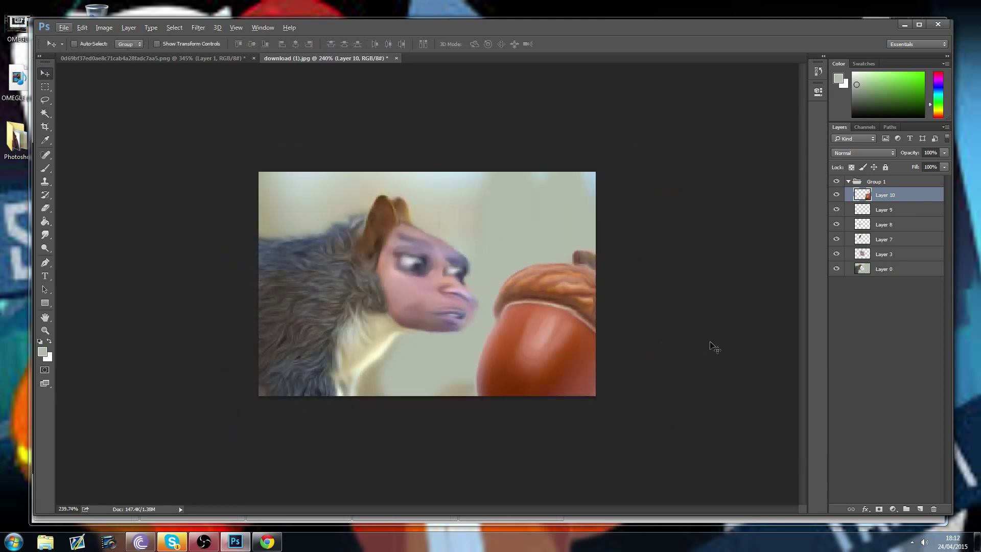
{"action": "key", "text": "alt+Tab"}
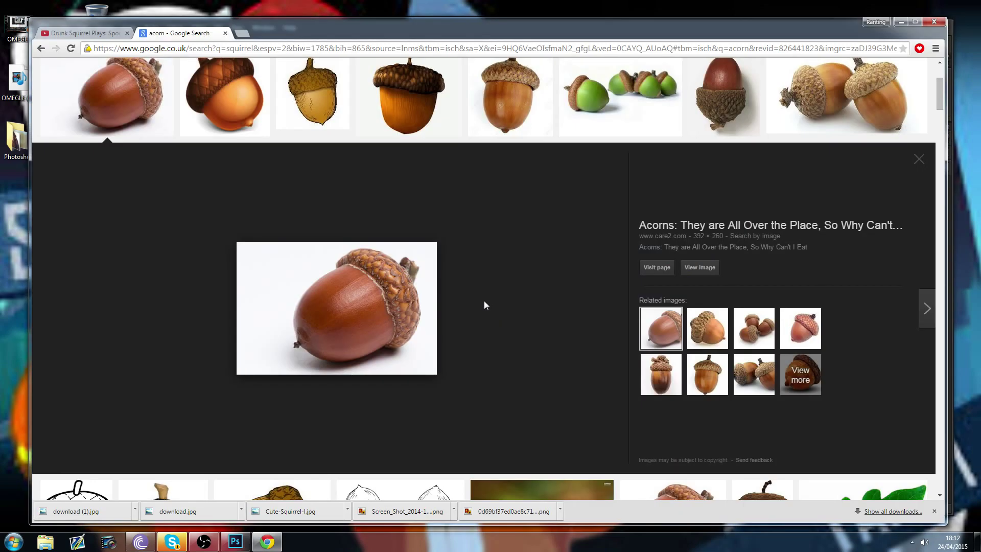
Step: Replace the acorn image search with a 'grey squirrel' search, then return to Photoshop
{"action": "scroll", "coordinate": [483, 301], "scroll_direction": "up", "scroll_amount": 3}
{"action": "left_click", "coordinate": [148, 75]}
{"action": "double_click", "coordinate": [148, 75]}
{"action": "type", "text": "grey squi"}
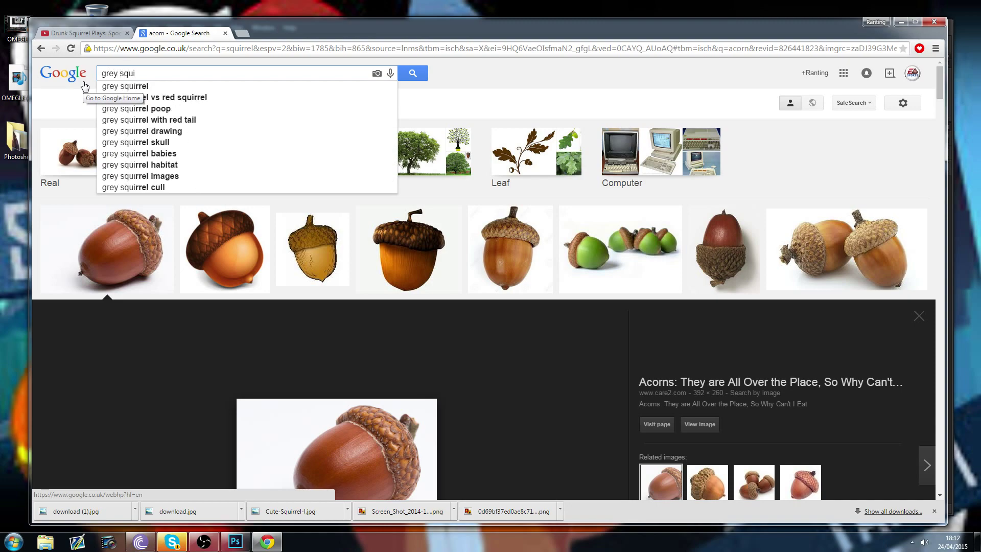
{"action": "key", "text": "Down"}
{"action": "key", "text": "Return"}
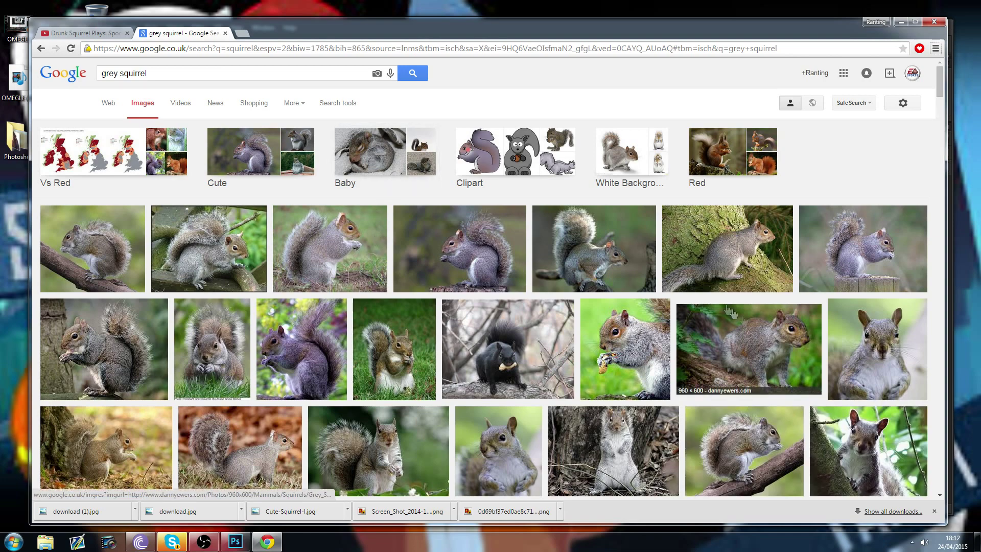
{"action": "key", "text": "alt+Tab"}
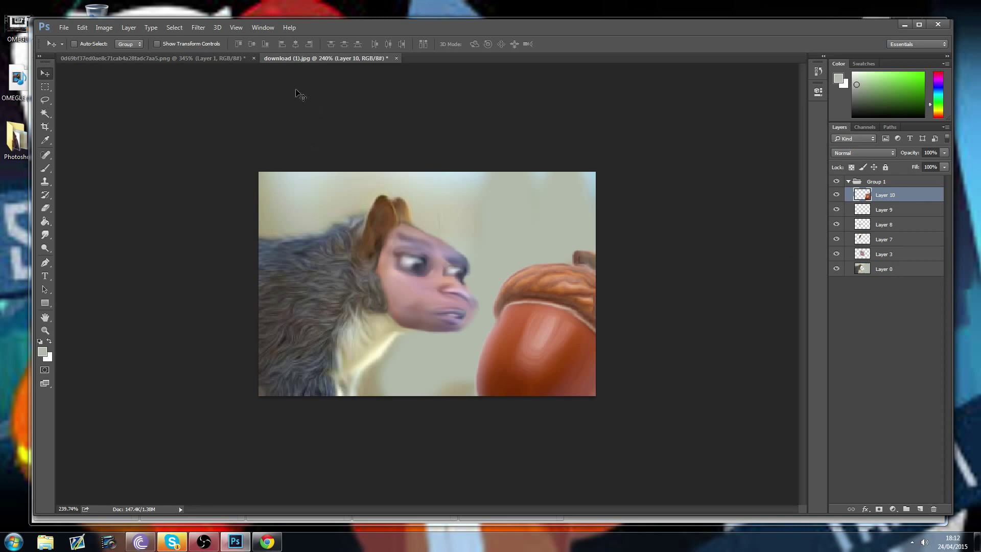
Step: Open the man's Screen_Shot_2014-11-05 selfie PNG as a new document and select the Lasso tool
{"action": "left_click", "coordinate": [64, 27]}
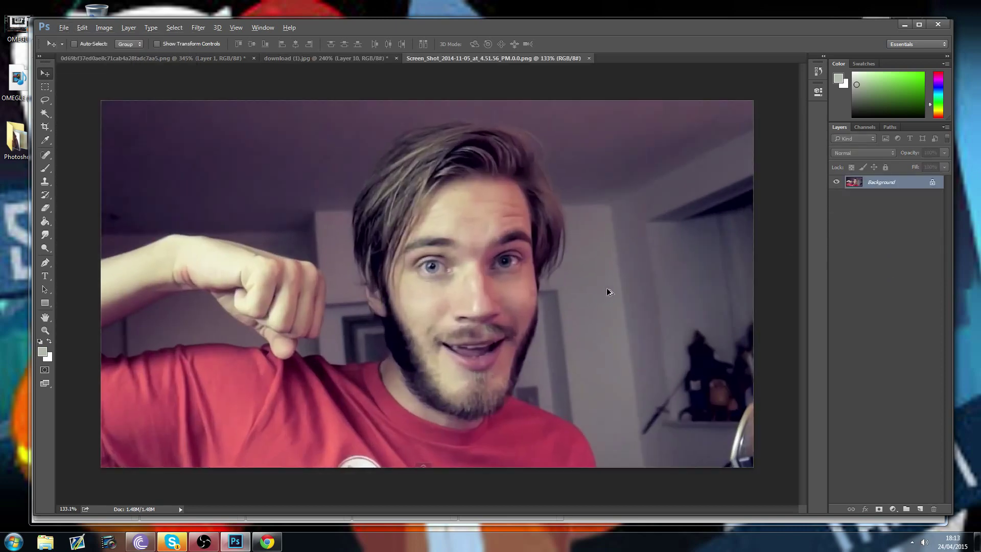
{"action": "scroll", "coordinate": [608, 291], "scroll_direction": "up", "scroll_amount": 1}
{"action": "scroll", "coordinate": [607, 291], "scroll_direction": "up", "scroll_amount": 1}
{"action": "scroll", "coordinate": [608, 291], "scroll_direction": "down", "scroll_amount": 3}
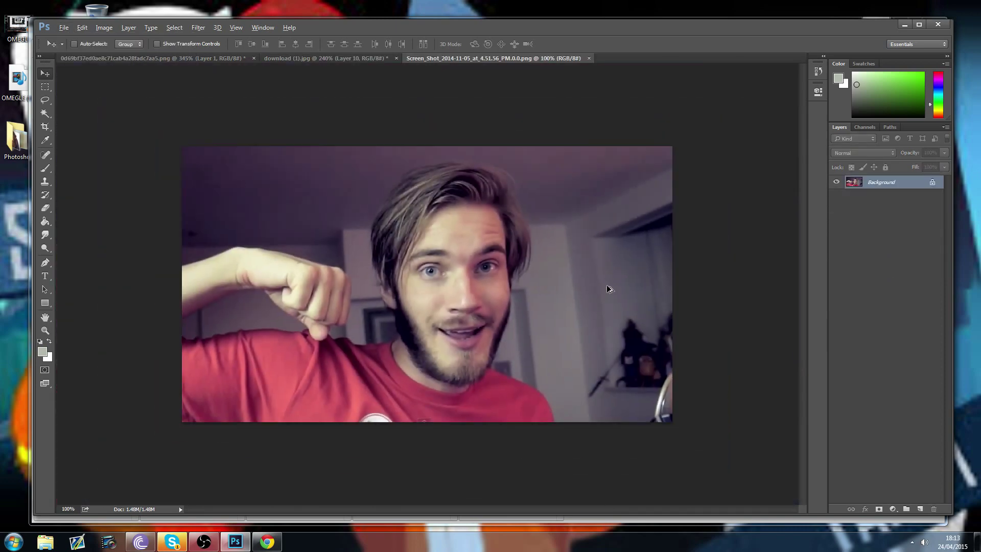
{"action": "scroll", "coordinate": [607, 291], "scroll_direction": "up", "scroll_amount": 3}
{"action": "scroll", "coordinate": [607, 288], "scroll_direction": "down", "scroll_amount": 1}
{"action": "scroll", "coordinate": [607, 289], "scroll_direction": "down", "scroll_amount": 2}
{"action": "scroll", "coordinate": [606, 288], "scroll_direction": "up", "scroll_amount": 1}
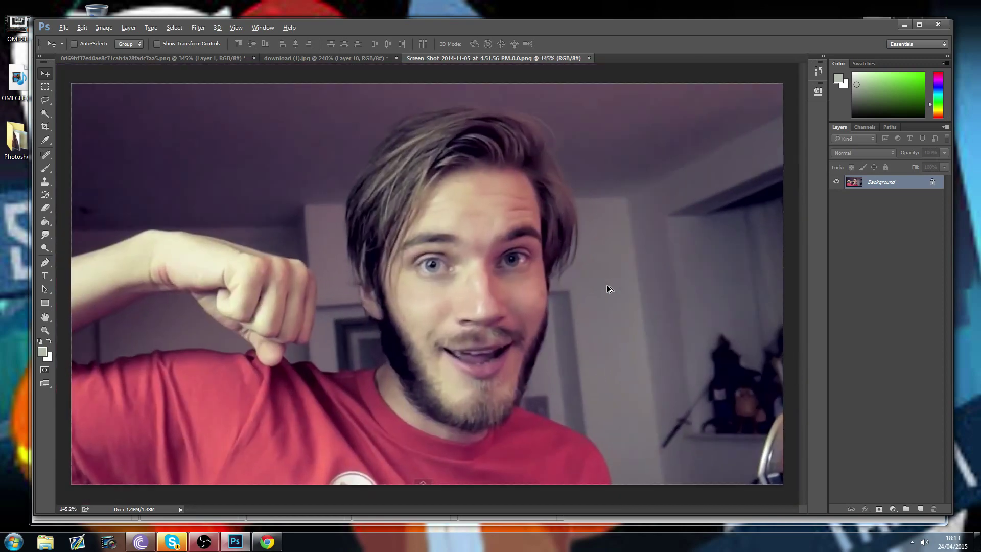
{"action": "scroll", "coordinate": [607, 288], "scroll_direction": "up", "scroll_amount": 1}
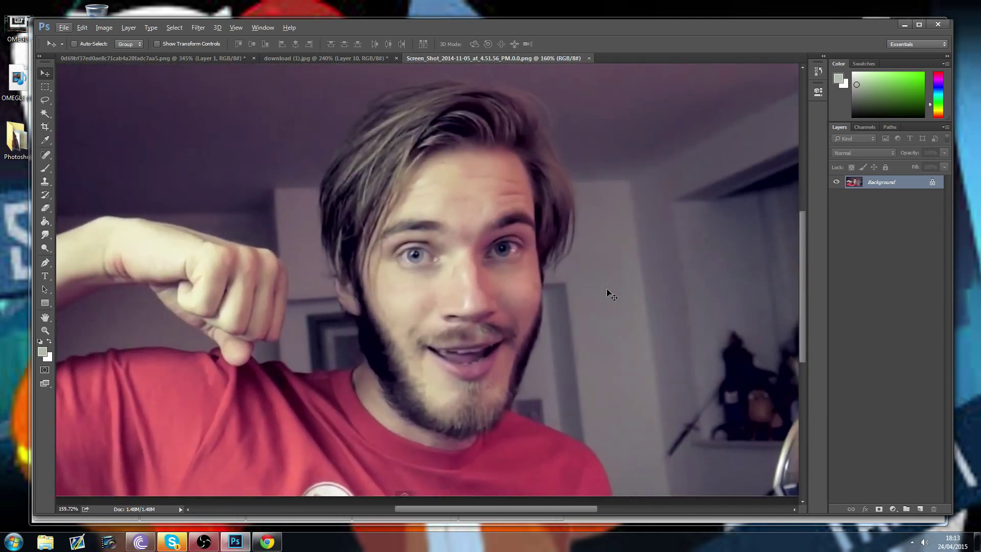
{"action": "scroll", "coordinate": [609, 291], "scroll_direction": "up", "scroll_amount": 1}
{"action": "scroll", "coordinate": [414, 219], "scroll_direction": "up", "scroll_amount": 1}
{"action": "scroll", "coordinate": [414, 219], "scroll_direction": "down", "scroll_amount": 3}
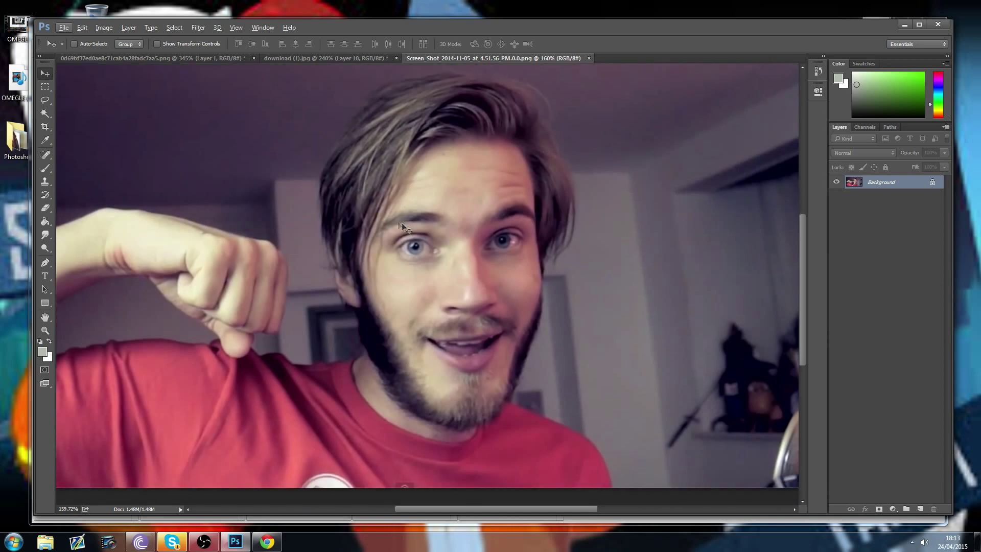
{"action": "left_click", "coordinate": [45, 100]}
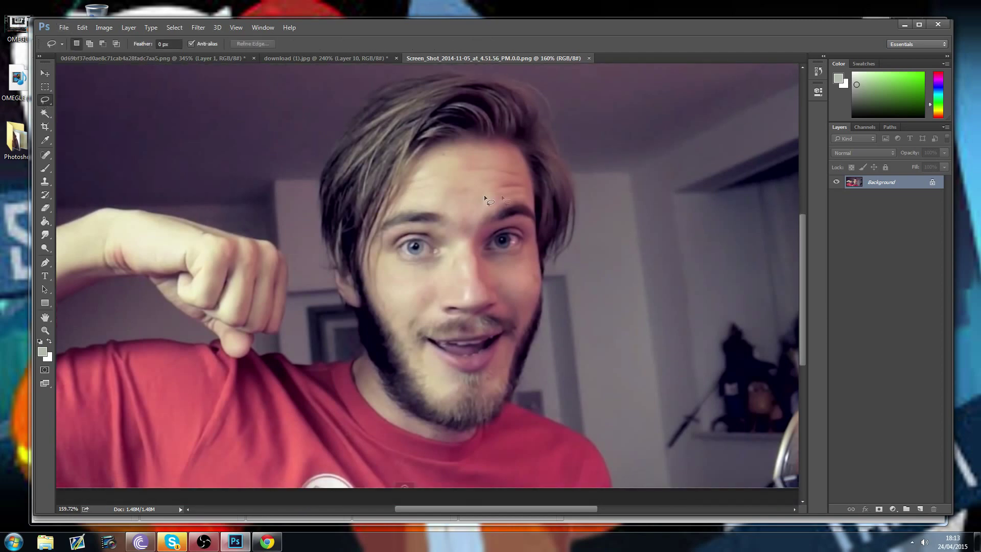
{"action": "left_click", "coordinate": [62, 28]}
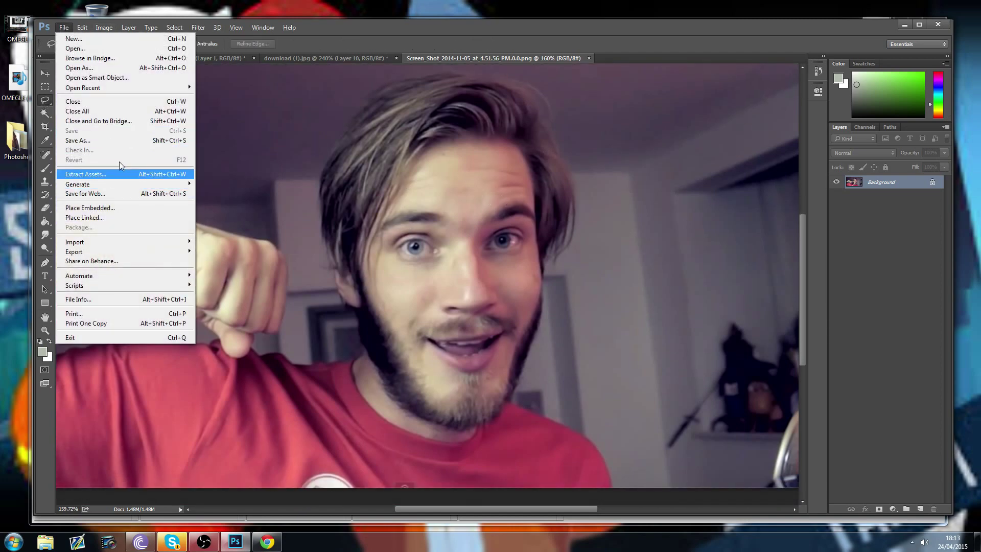
{"action": "left_click", "coordinate": [99, 49]}
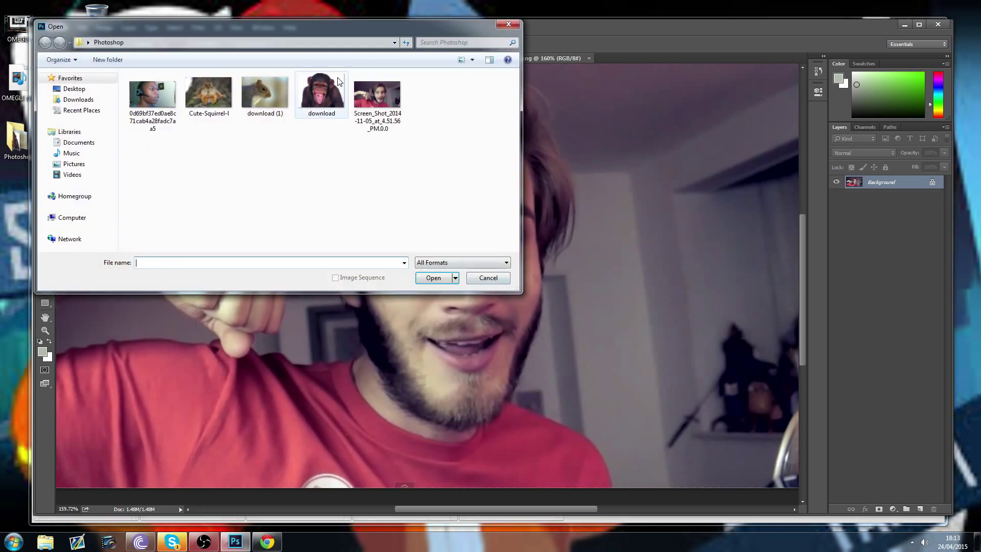
{"action": "double_click", "coordinate": [341, 85]}
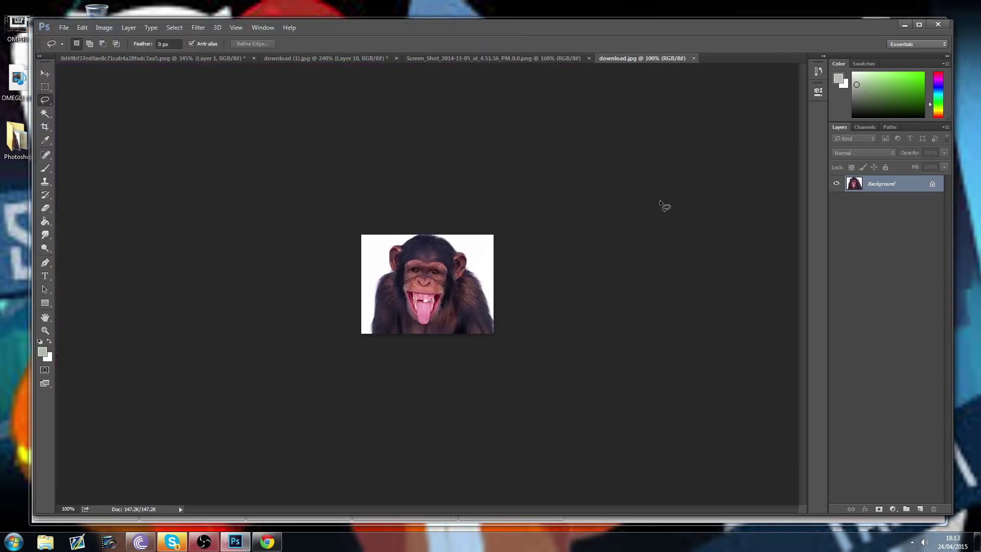
{"action": "left_click", "coordinate": [694, 58]}
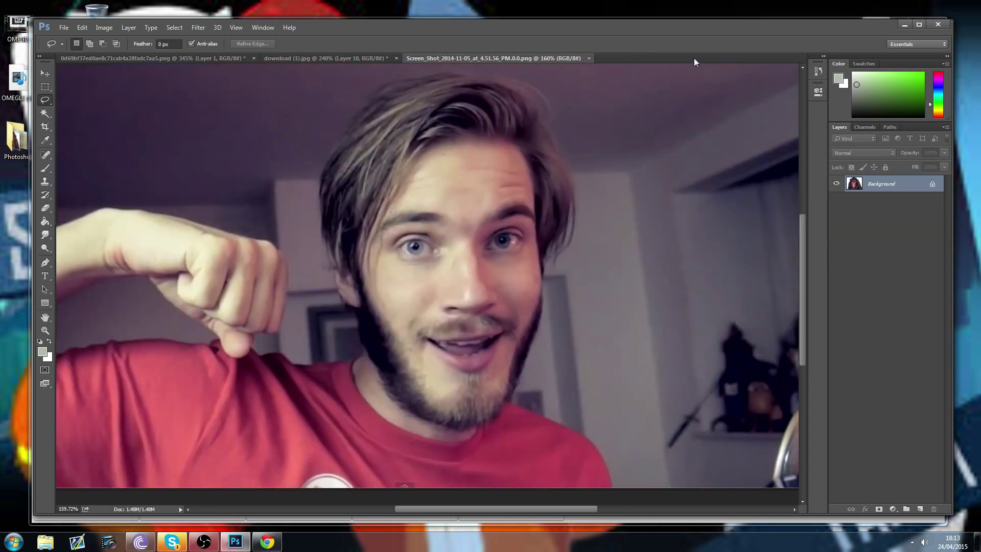
{"action": "left_click", "coordinate": [63, 28]}
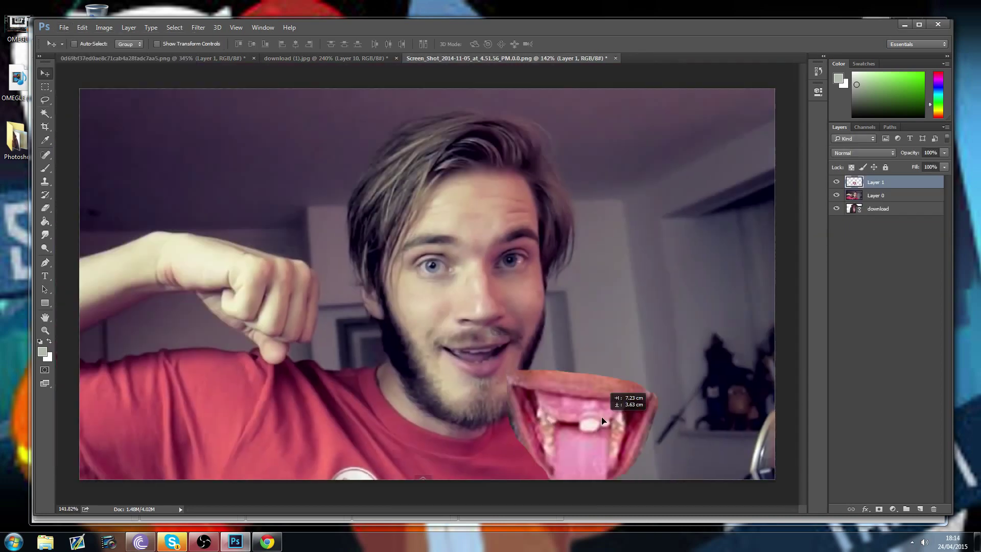
{"action": "mouse_move", "coordinate": [626, 398]}
{"action": "left_mouse_down"}
{"action": "mouse_move", "coordinate": [516, 343]}
{"action": "mouse_move", "coordinate": [509, 363]}
{"action": "left_mouse_up"}
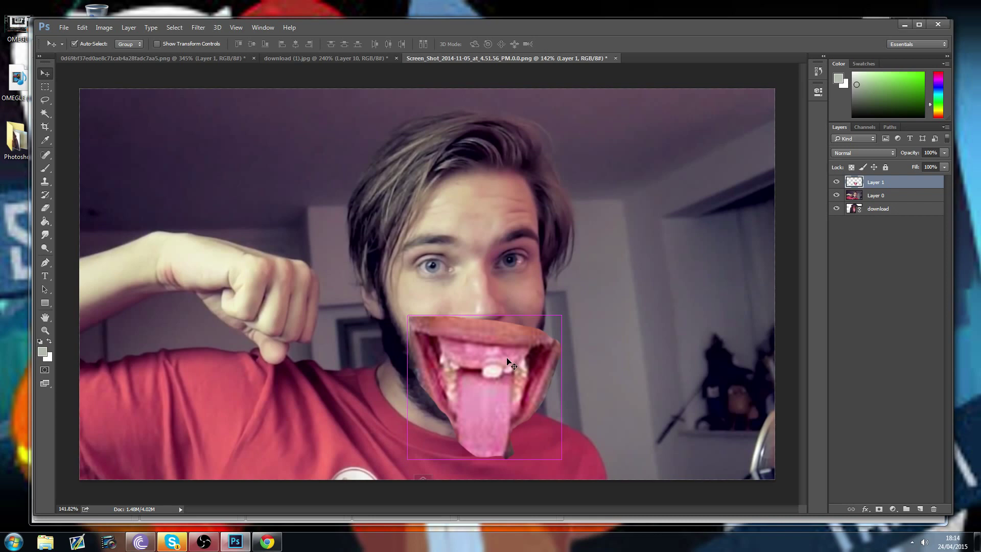
Step: Free Transform the chimp mouth: tilt it about -12.5°, resize it, and position it over the man's lips
{"action": "key", "text": "ctrl+t"}
{"action": "left_click_drag", "start_coordinate": [568, 313], "coordinate": [564, 279]}
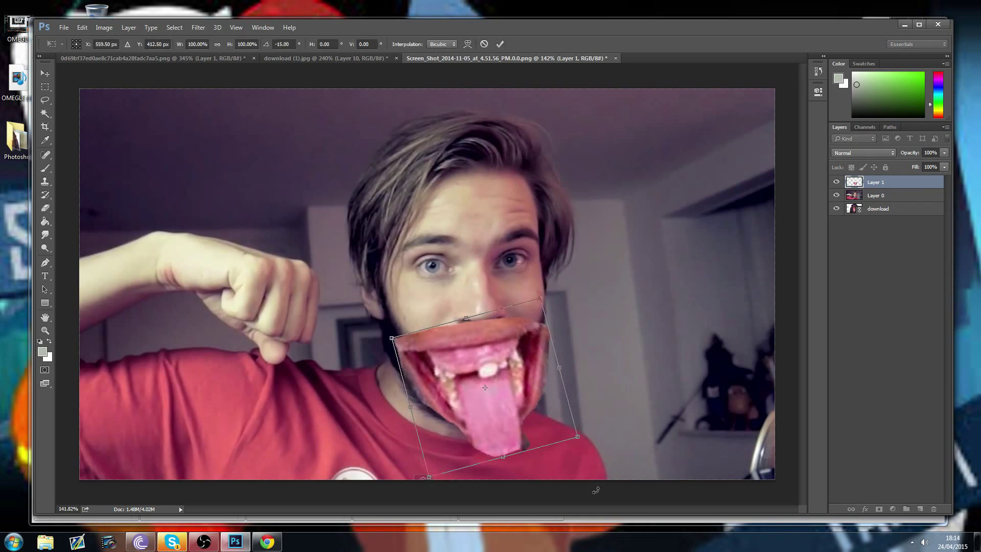
{"action": "left_click_drag", "start_coordinate": [580, 439], "coordinate": [556, 424]}
{"action": "left_click_drag", "start_coordinate": [499, 389], "coordinate": [525, 395]}
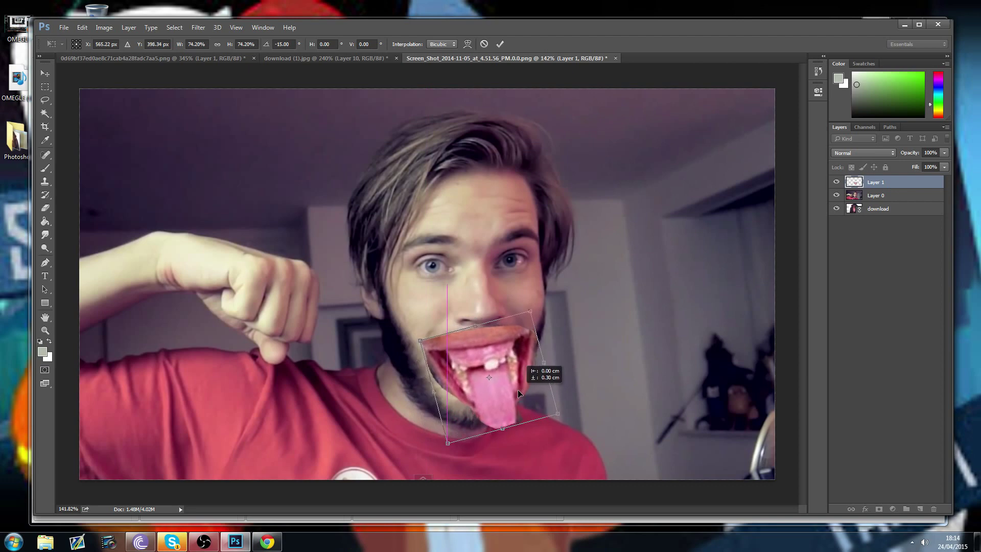
{"action": "left_click_drag", "start_coordinate": [549, 298], "coordinate": [574, 286]}
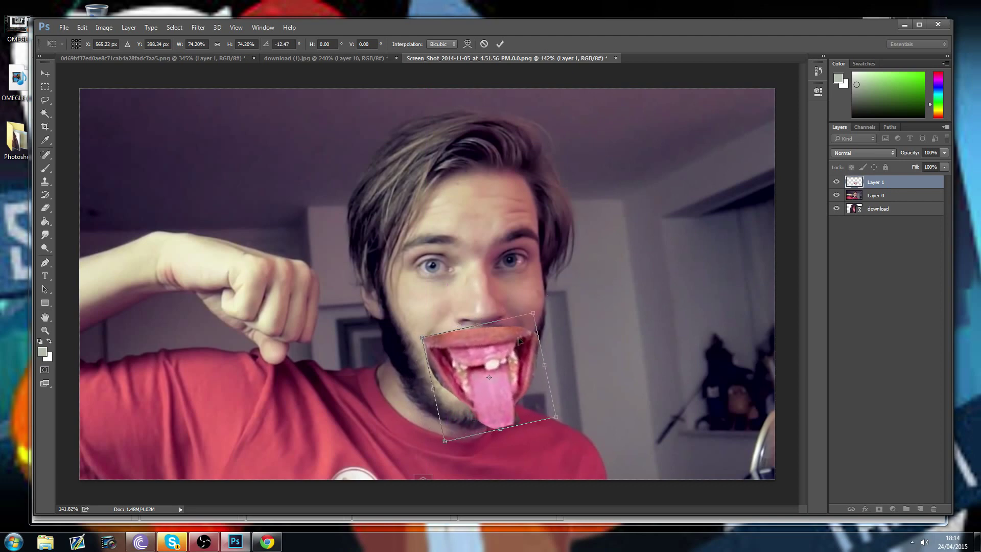
{"action": "left_click_drag", "start_coordinate": [503, 347], "coordinate": [486, 345]}
{"action": "left_click_drag", "start_coordinate": [538, 413], "coordinate": [588, 439]}
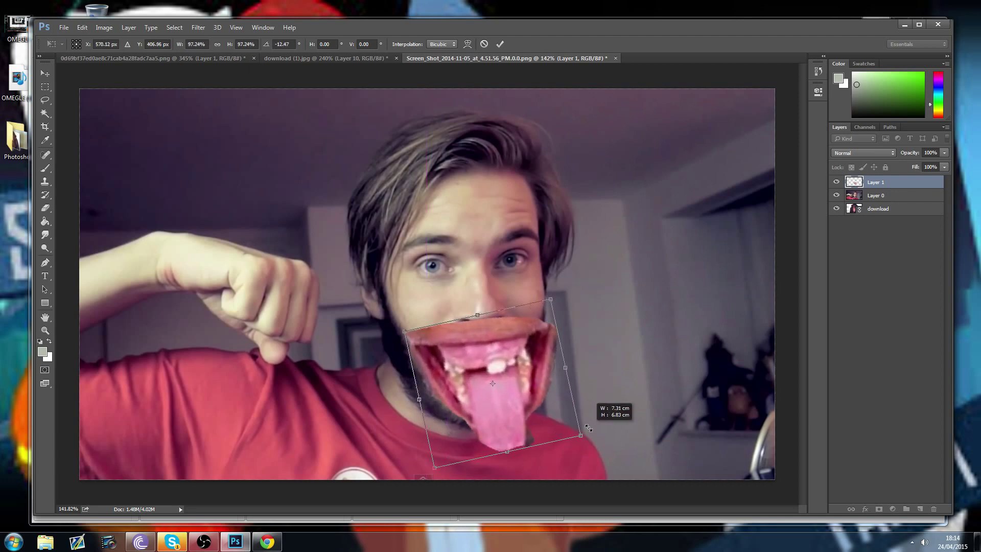
{"action": "left_click", "coordinate": [64, 28]}
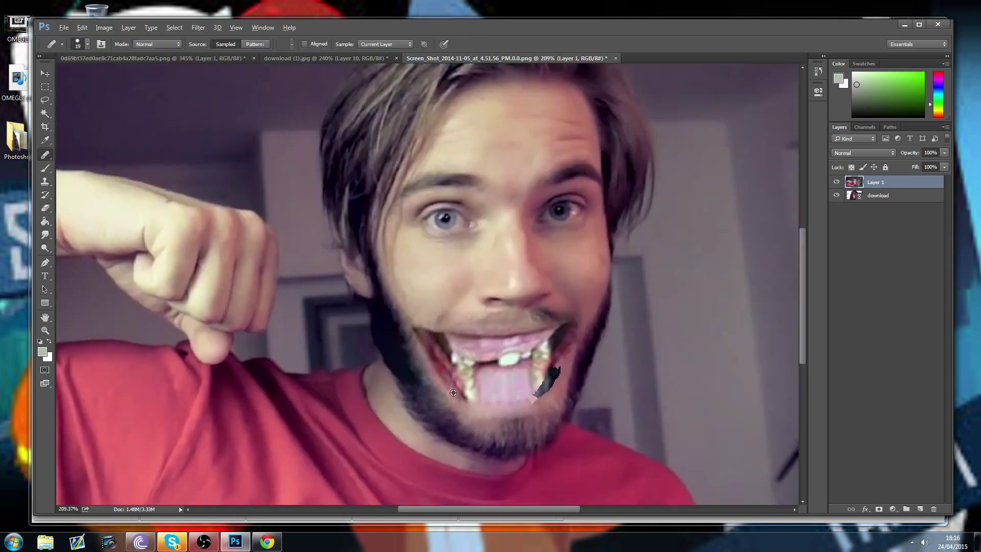
Step: Blend the chimp's lower lip into the chin and lower the beard layer's opacity
{"action": "left_click_drag", "start_coordinate": [460, 398], "coordinate": [483, 407]}
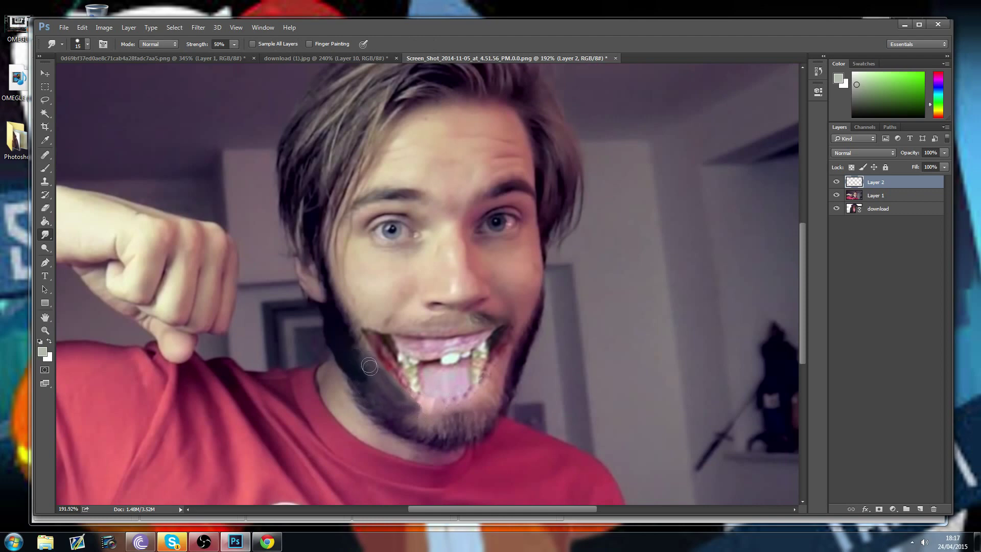
{"action": "left_click", "coordinate": [943, 167]}
{"action": "left_click_drag", "start_coordinate": [931, 167], "coordinate": [926, 168]}
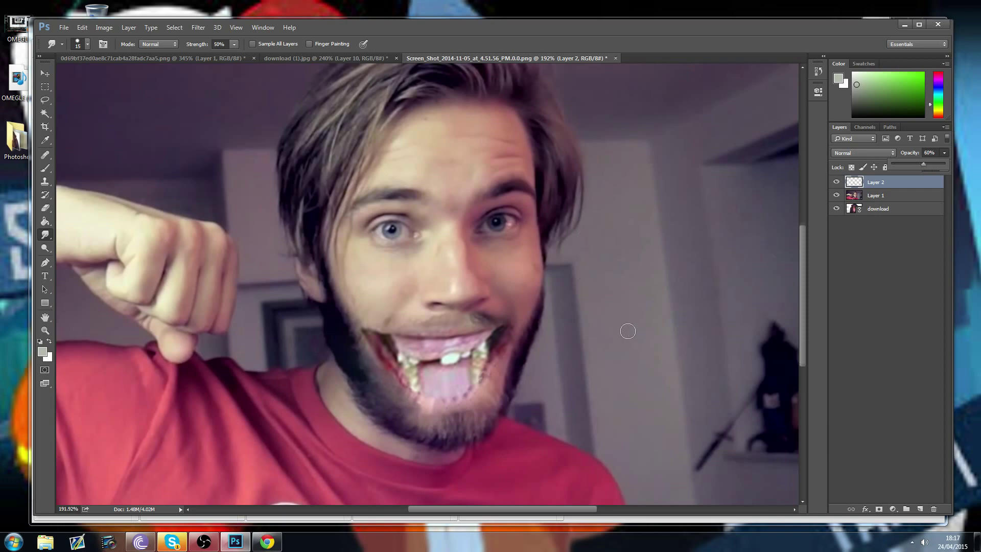
{"action": "scroll", "coordinate": [629, 329], "scroll_direction": "down", "scroll_amount": 1}
{"action": "scroll", "coordinate": [627, 317], "scroll_direction": "down", "scroll_amount": 3}
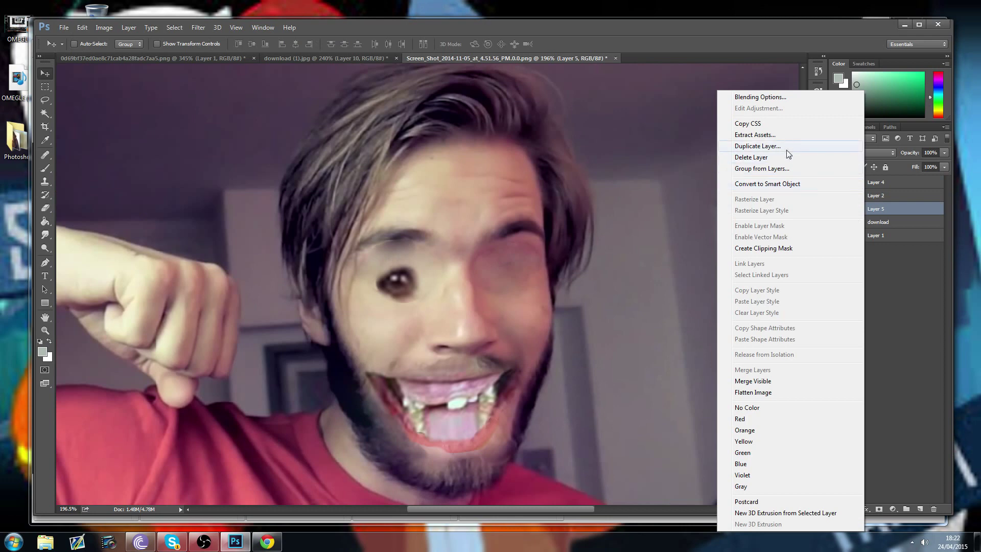
{"action": "left_click", "coordinate": [788, 154]}
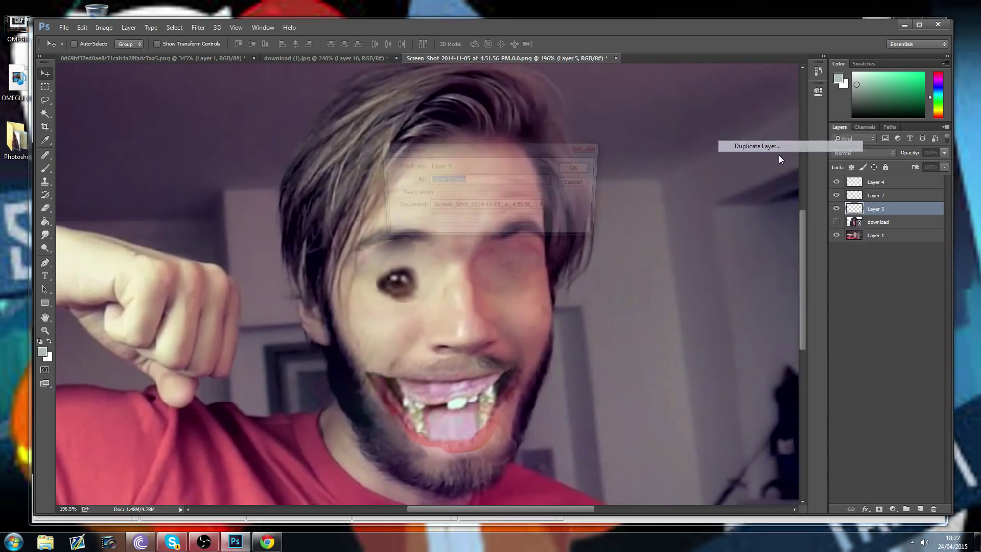
Step: Duplicate the dark eye layer as Layer 5 copy and place it over the man's other eye
{"action": "left_click", "coordinate": [573, 171]}
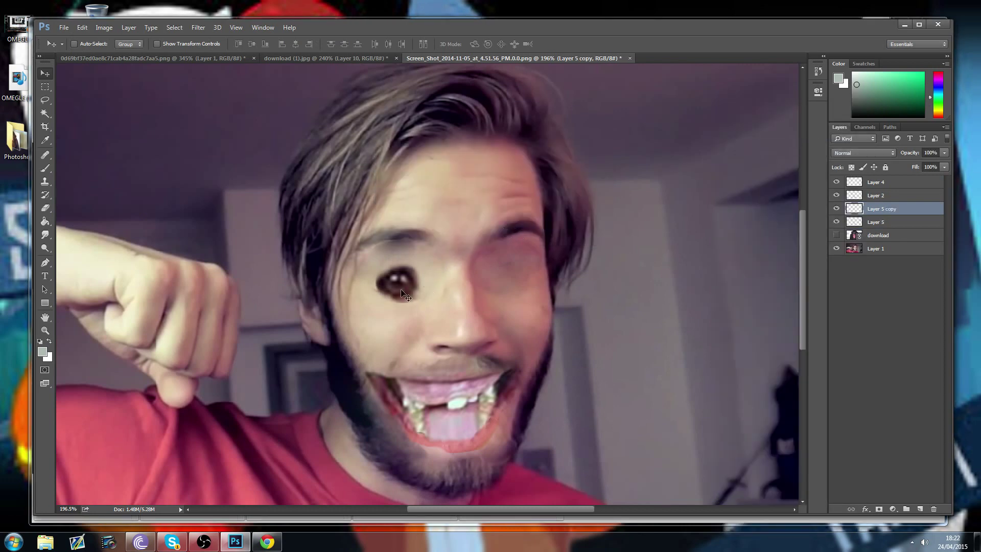
{"action": "left_click_drag", "start_coordinate": [404, 295], "coordinate": [518, 284]}
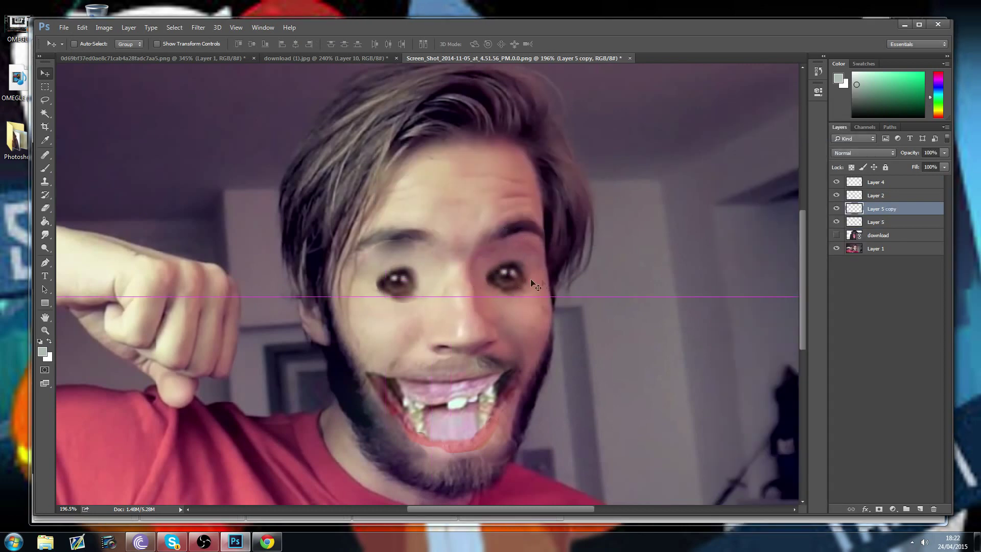
{"action": "scroll", "coordinate": [538, 223], "scroll_direction": "down", "scroll_amount": 3}
{"action": "scroll", "coordinate": [540, 229], "scroll_direction": "down", "scroll_amount": 2}
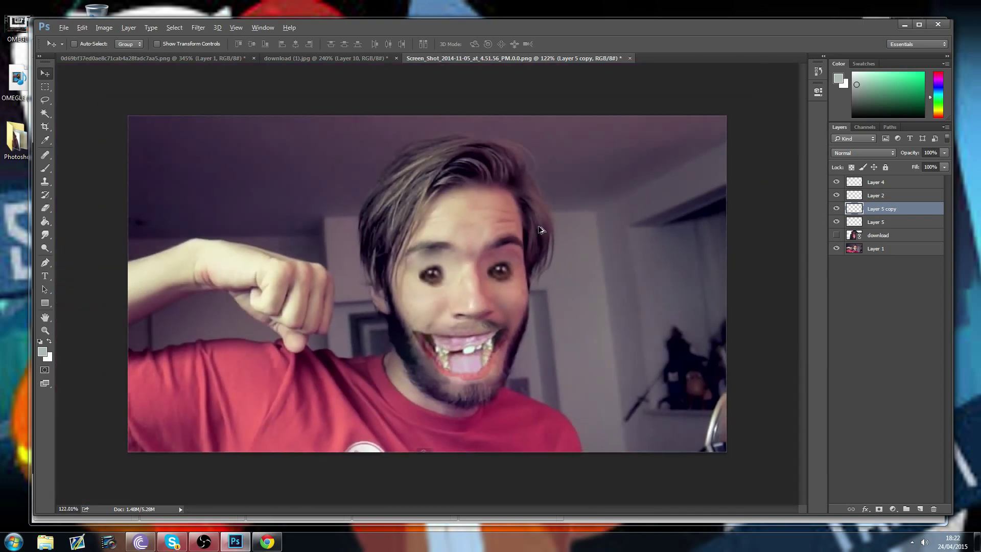
{"action": "scroll", "coordinate": [541, 229], "scroll_direction": "up", "scroll_amount": 4}
{"action": "key", "text": "alt"}
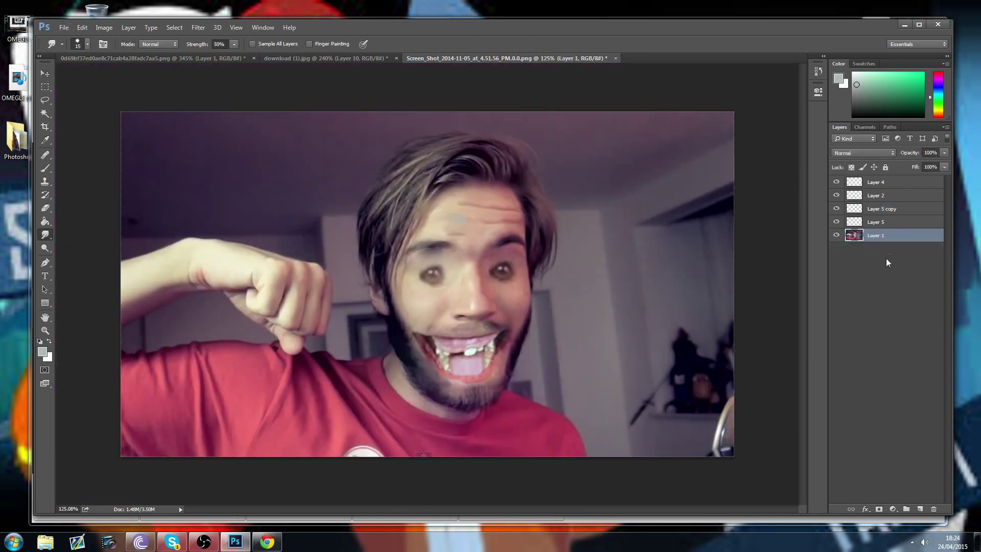
Step: Merge all five composite layers into a single Layer 4
{"action": "left_click", "coordinate": [879, 185], "text": "shift"}
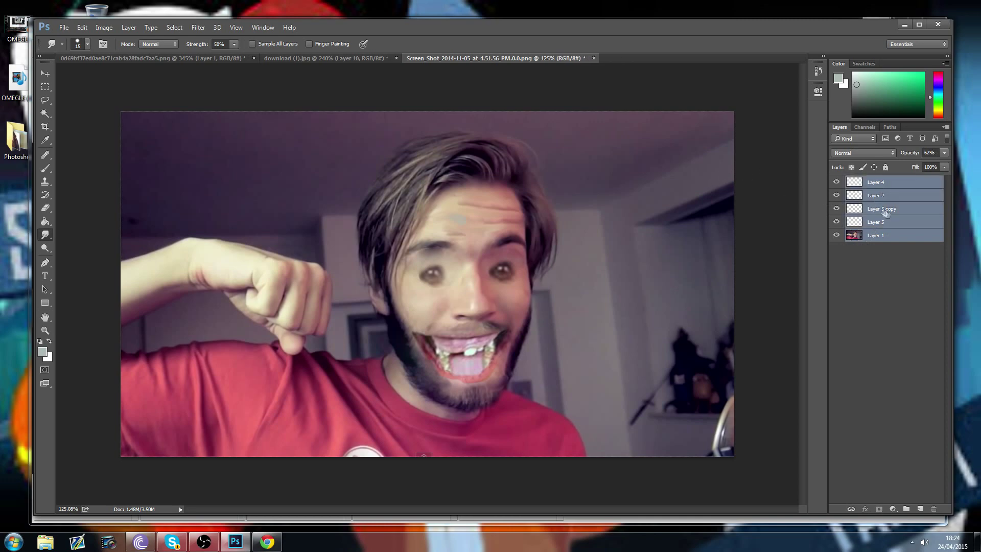
{"action": "right_click", "coordinate": [883, 211]}
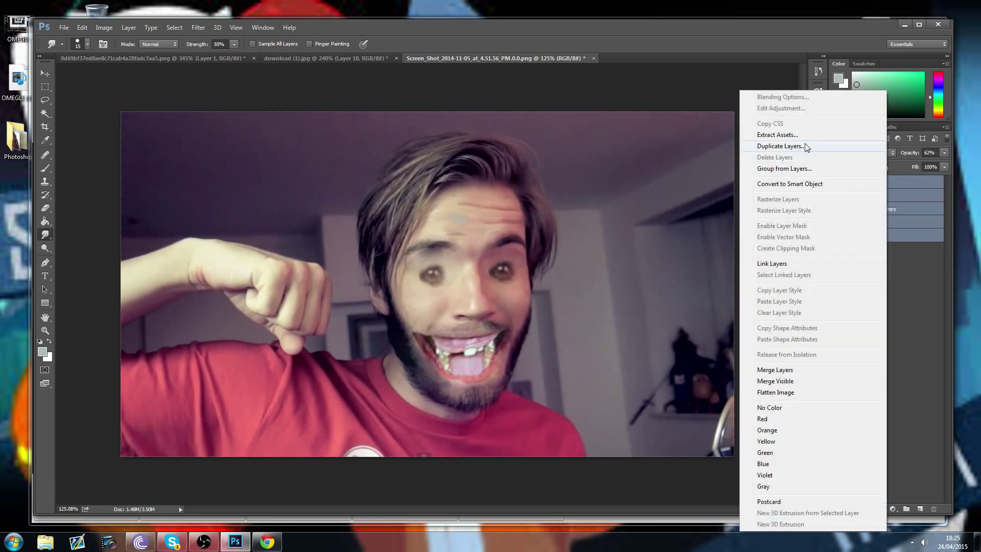
{"action": "left_click", "coordinate": [787, 370]}
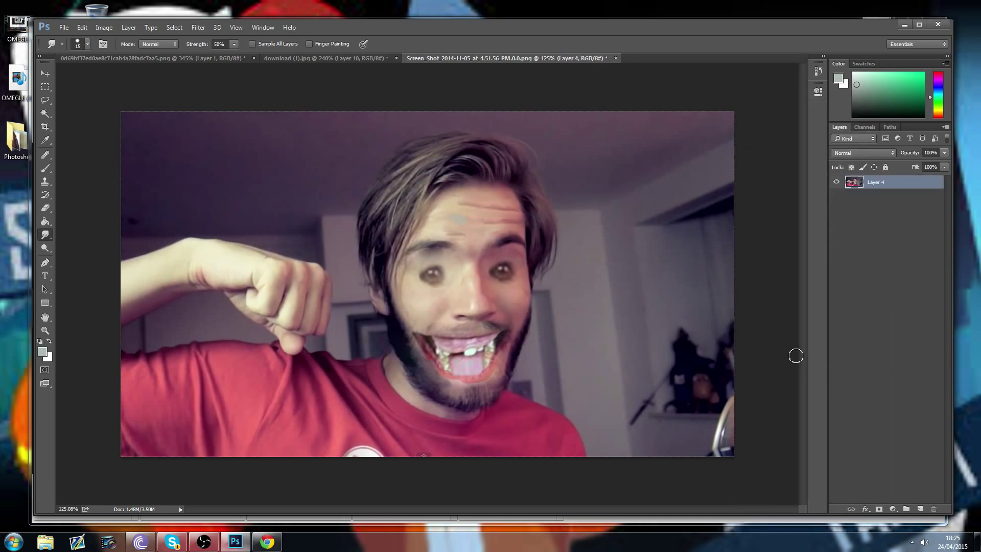
Step: Reapply the last filter with Ctrl+F to give the merged photo a smooth painterly look
{"action": "left_click", "coordinate": [182, 31]}
{"action": "key", "text": "Escape"}
{"action": "key", "text": "ctrl+f"}
{"action": "scroll", "coordinate": [766, 204], "scroll_direction": "down", "scroll_amount": 3}
{"action": "scroll", "coordinate": [760, 208], "scroll_direction": "up", "scroll_amount": 3}
{"action": "scroll", "coordinate": [760, 212], "scroll_direction": "down", "scroll_amount": 1}
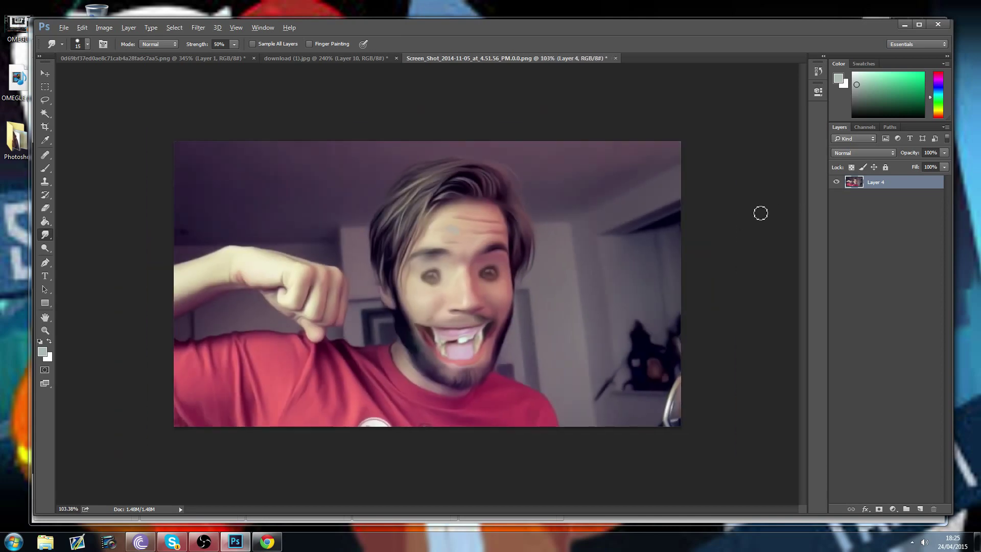
{"action": "key", "text": "alt"}
{"action": "left_click", "coordinate": [45, 73]}
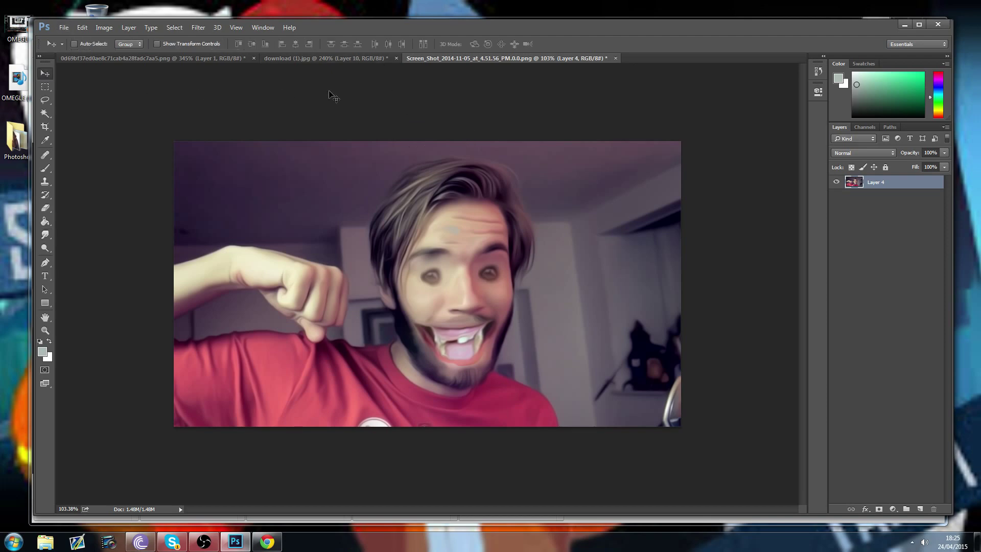
Step: Close the headphones webcam document without saving its changes
{"action": "left_click", "coordinate": [158, 57]}
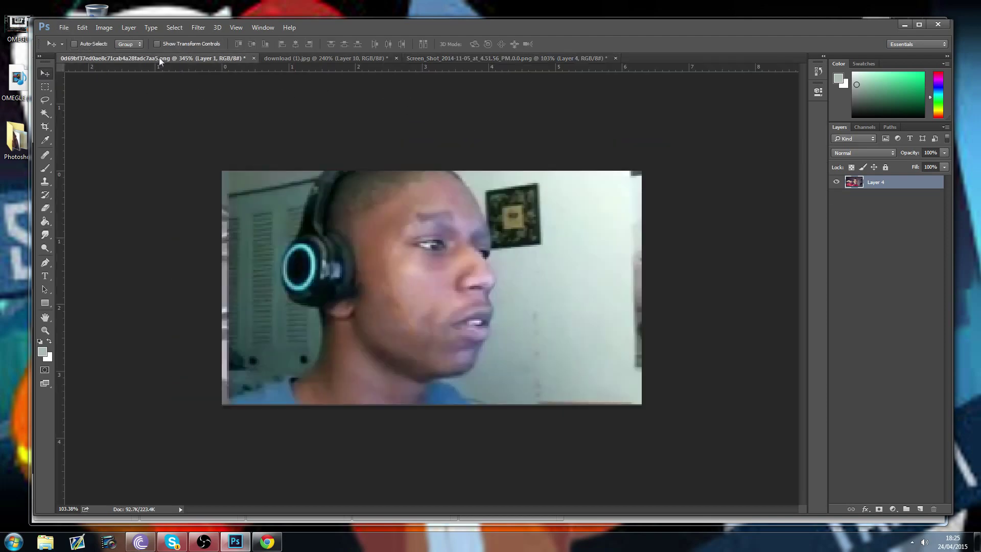
{"action": "left_click", "coordinate": [254, 59]}
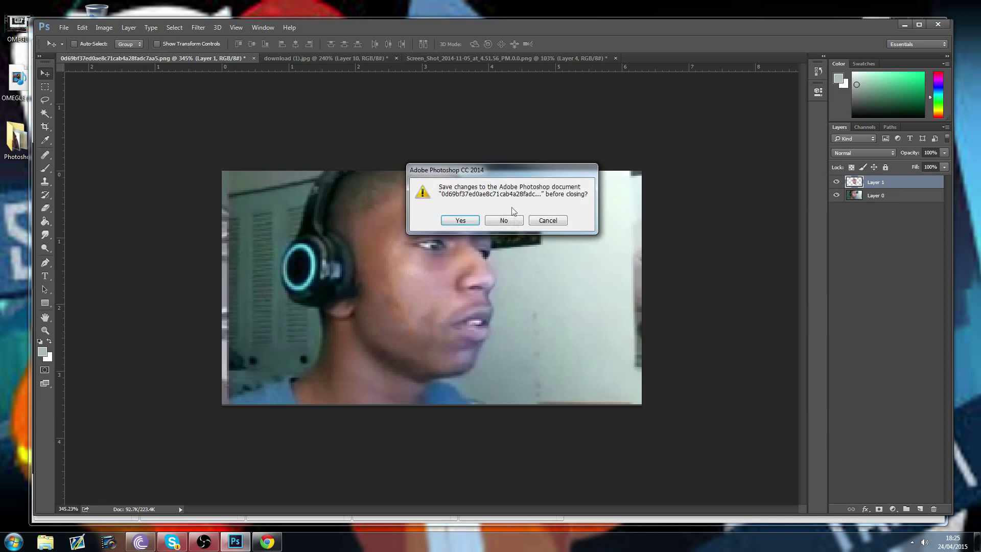
{"action": "left_click", "coordinate": [508, 221]}
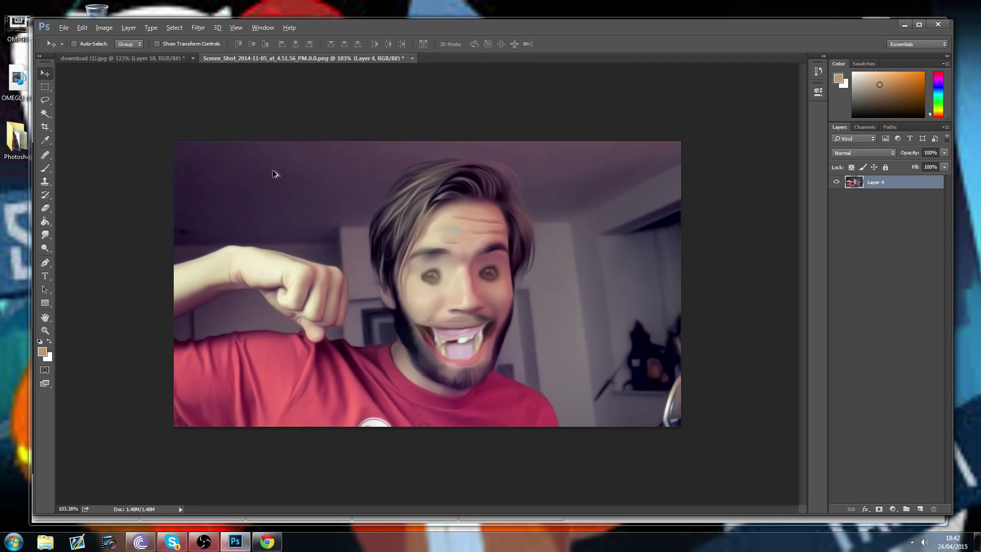
{"action": "key", "text": "alt"}
{"action": "key", "text": "super"}
{"action": "key", "text": "Escape"}
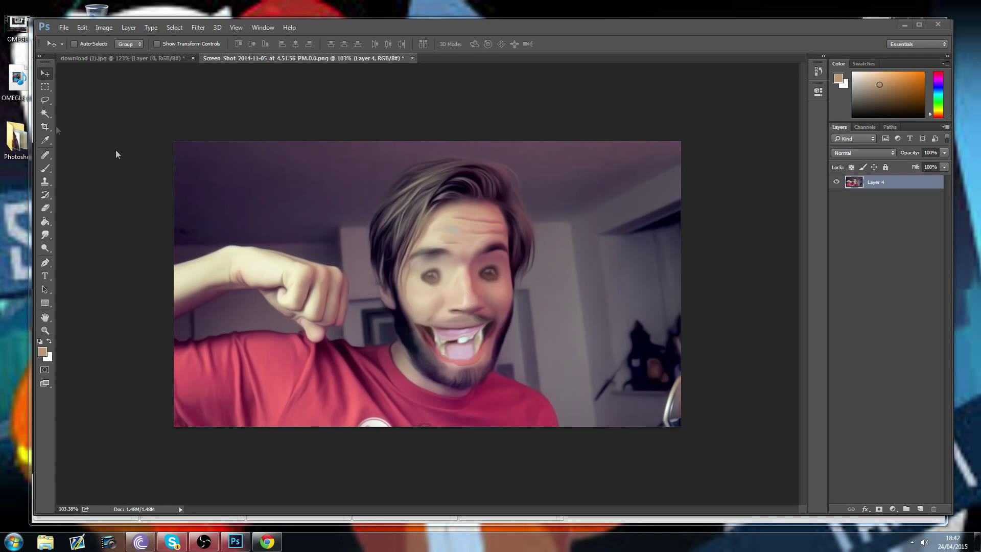
{"action": "left_click", "coordinate": [91, 59]}
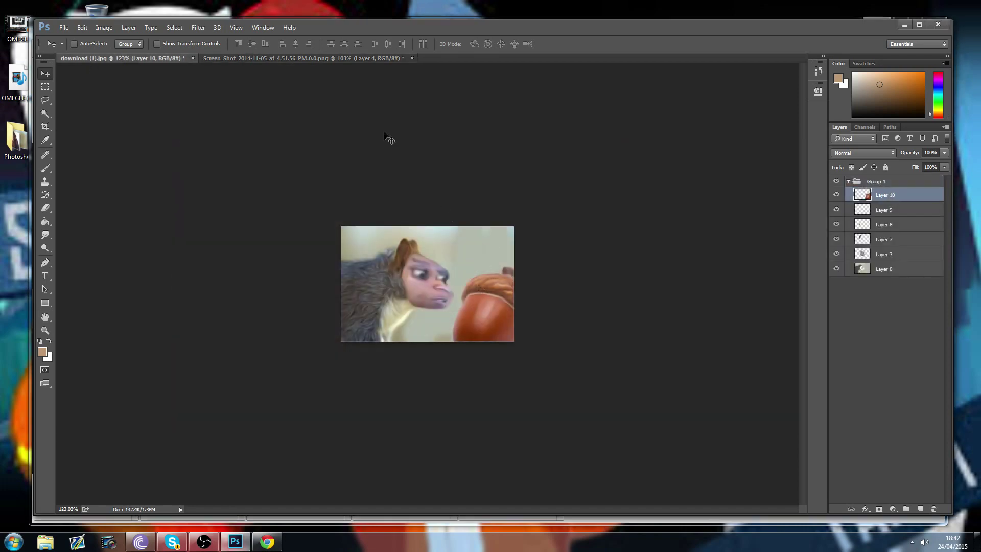
{"action": "left_click", "coordinate": [390, 57]}
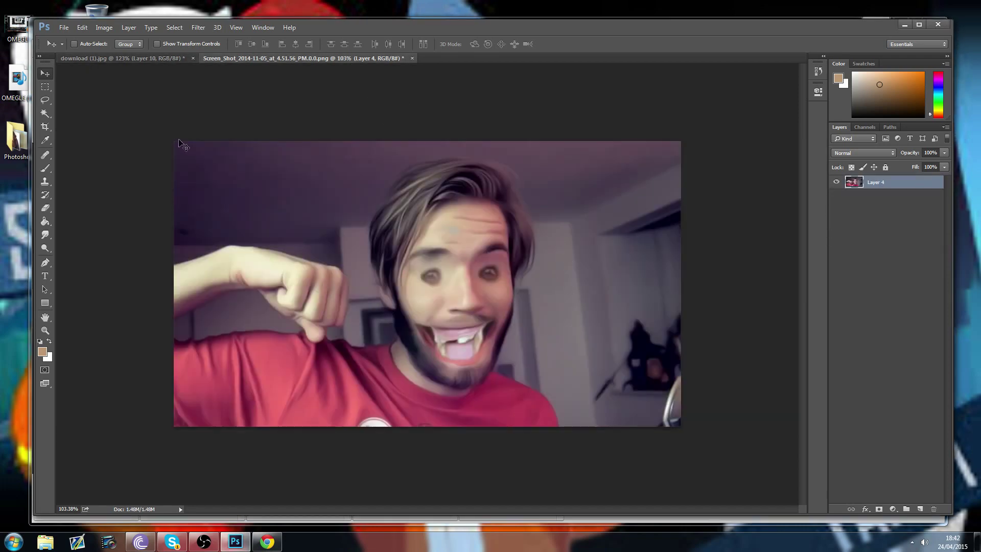